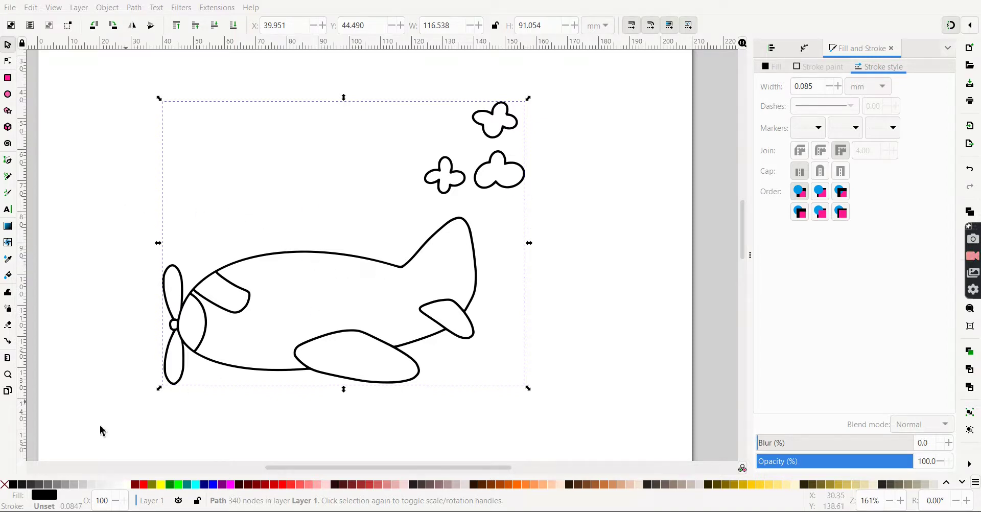
- Give the airplane and clouds drawing a red stroke and no fill, and break it apart into separate paths
shift+click(143, 492)
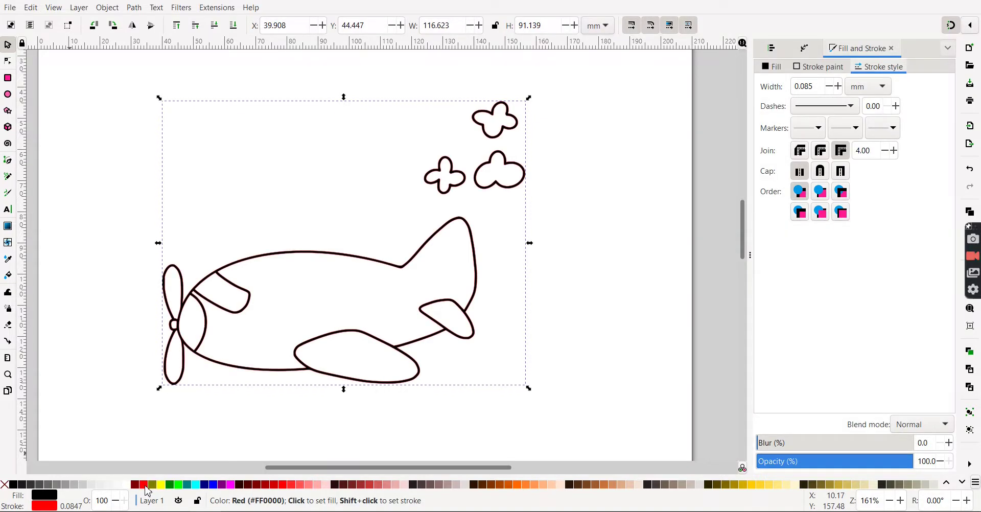
click(4, 484)
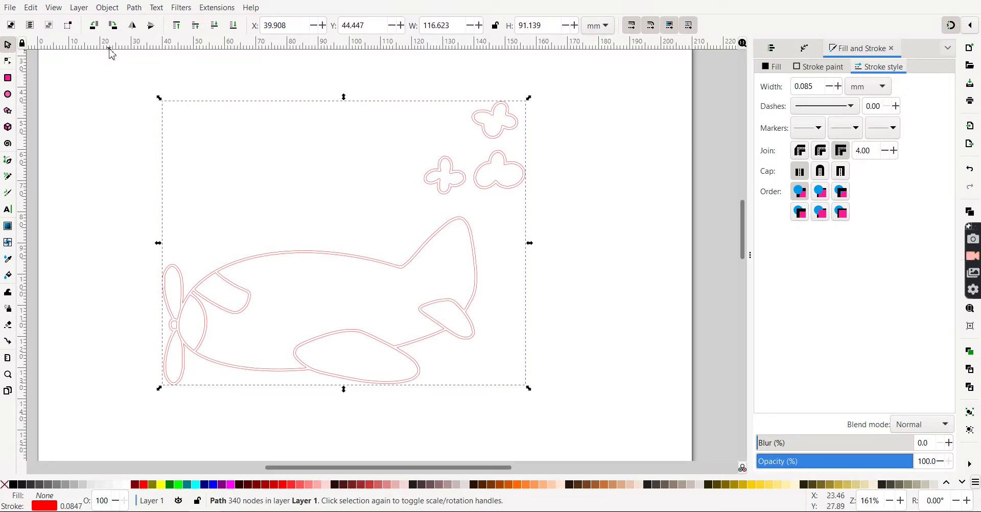
click(128, 10)
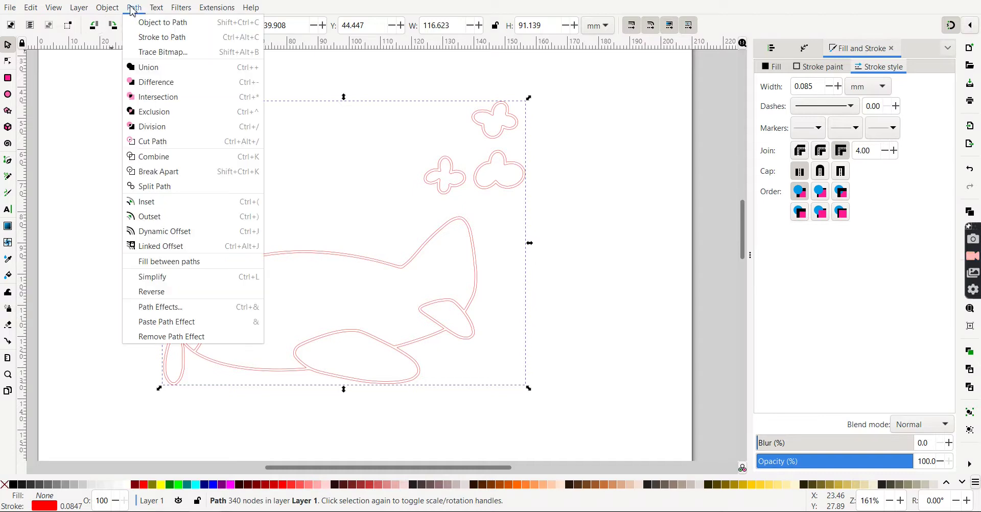
click(172, 174)
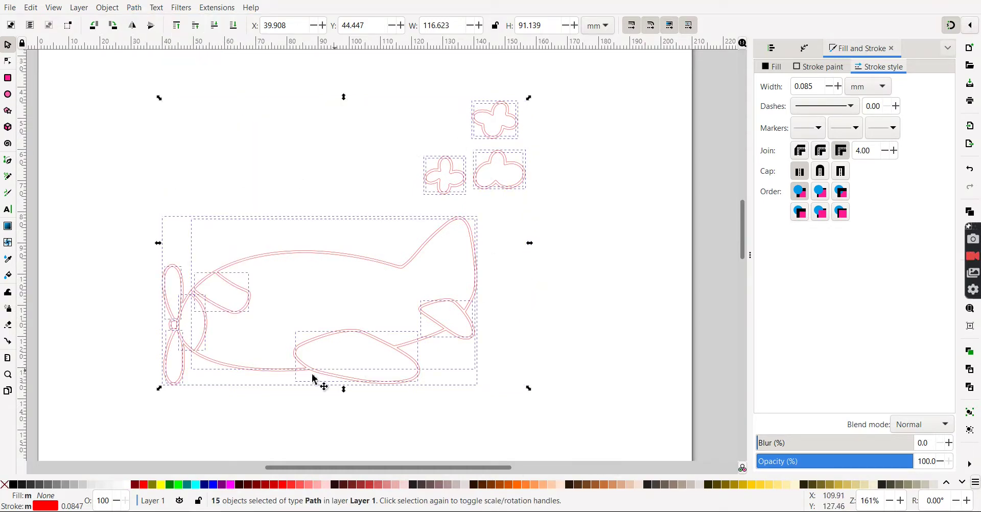
click(611, 174)
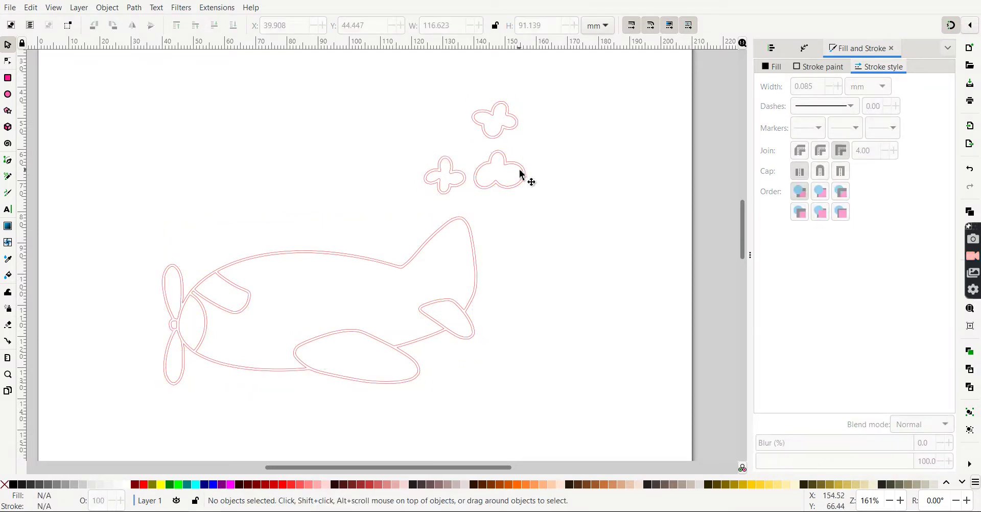
- Delete the inner duplicate outline of each of the three clouds, leaving a single contour per cloud
click(521, 174)
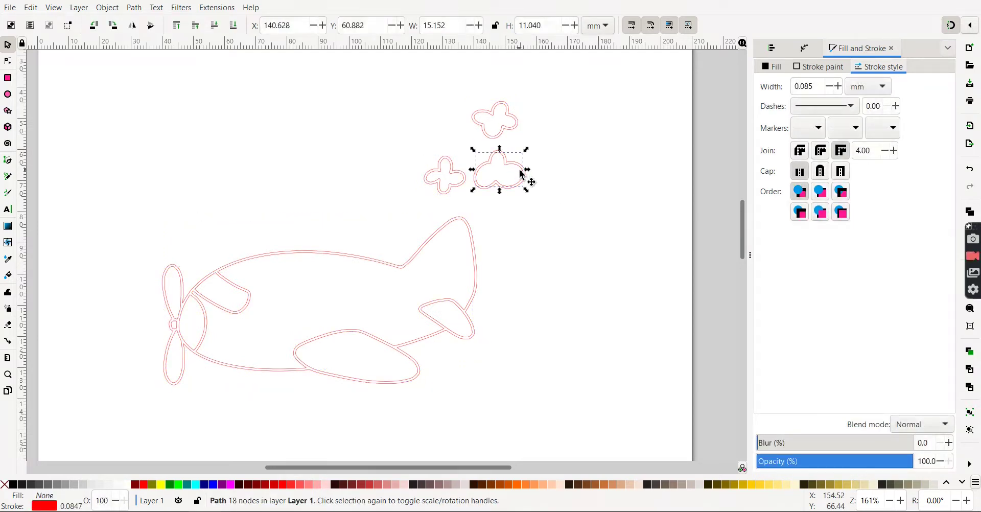
key(Escape)
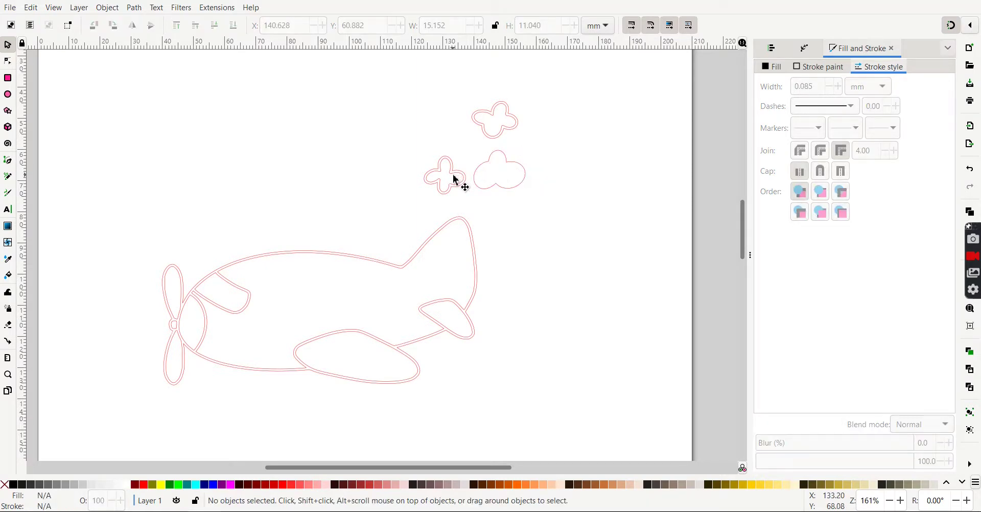
click(456, 180)
key(Escape)
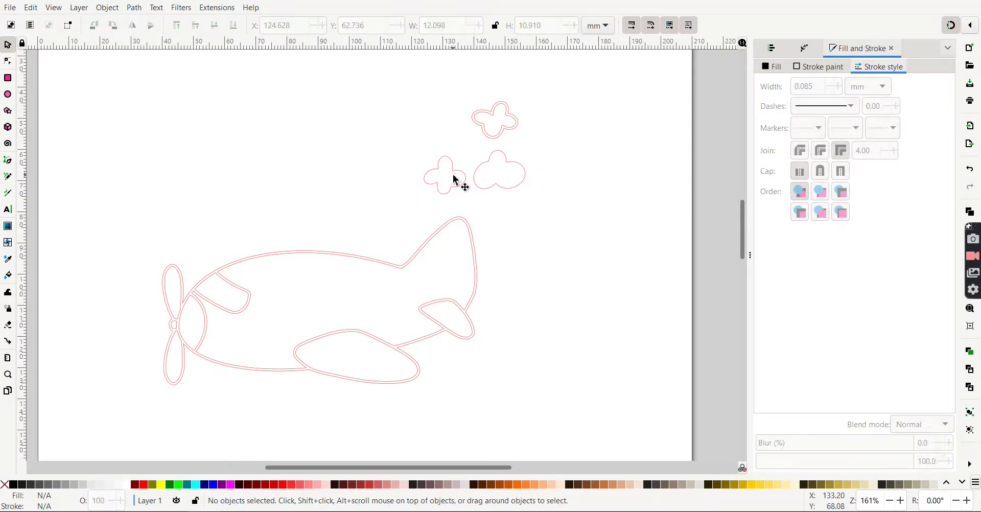
click(502, 129)
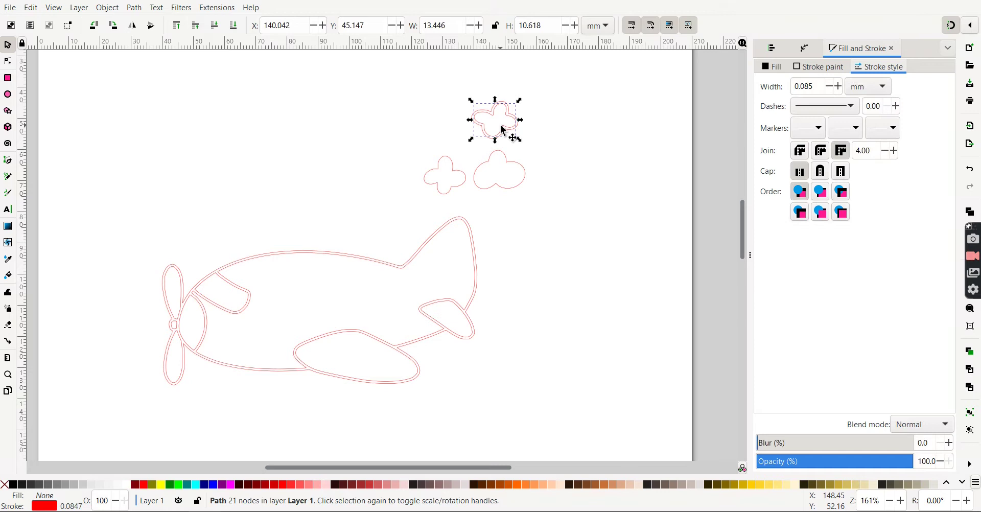
key(Escape)
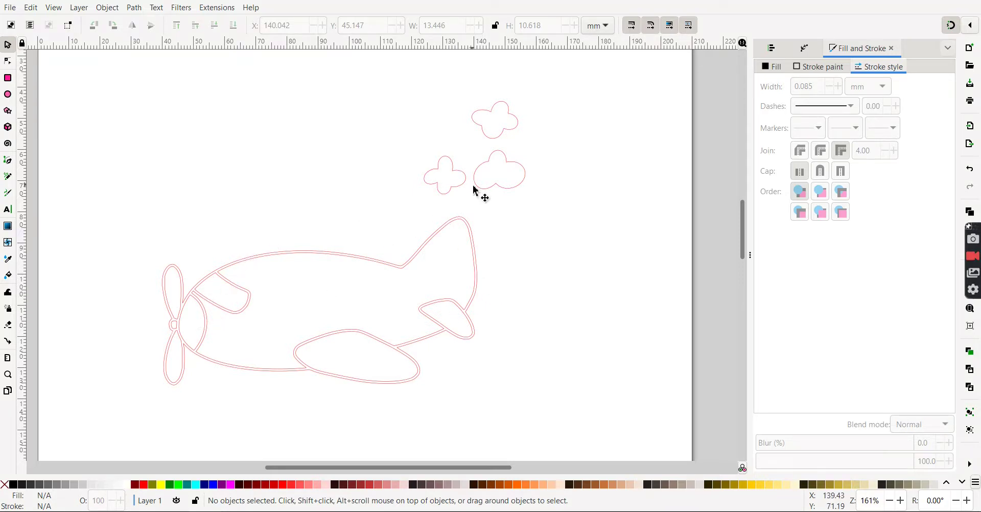
- Delete the outer duplicate contour around the whole airplane, keeping the inner outlines of its parts
click(474, 236)
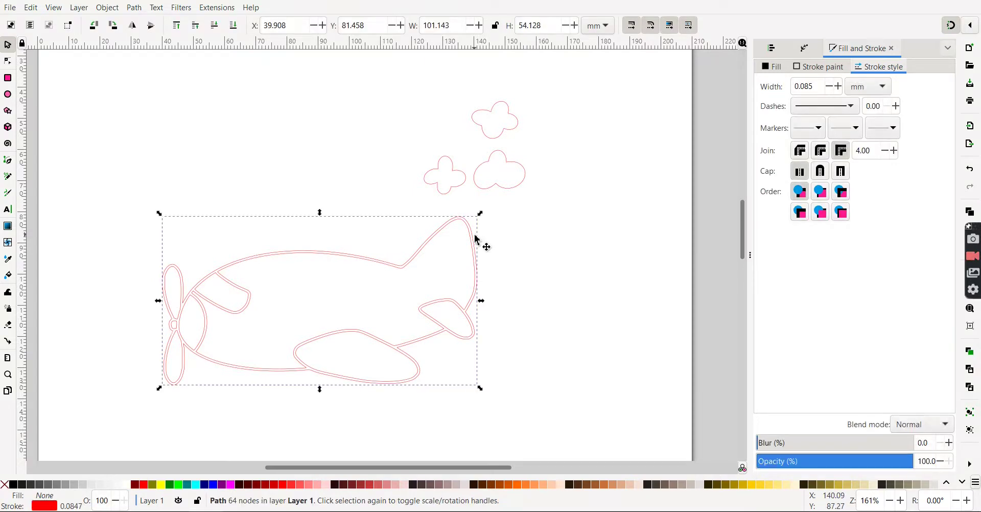
click(476, 241)
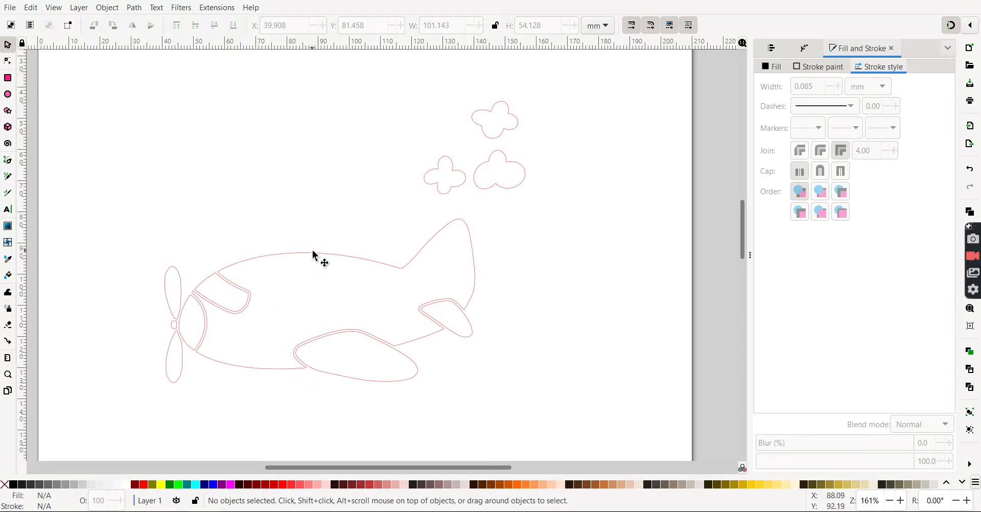
click(174, 342)
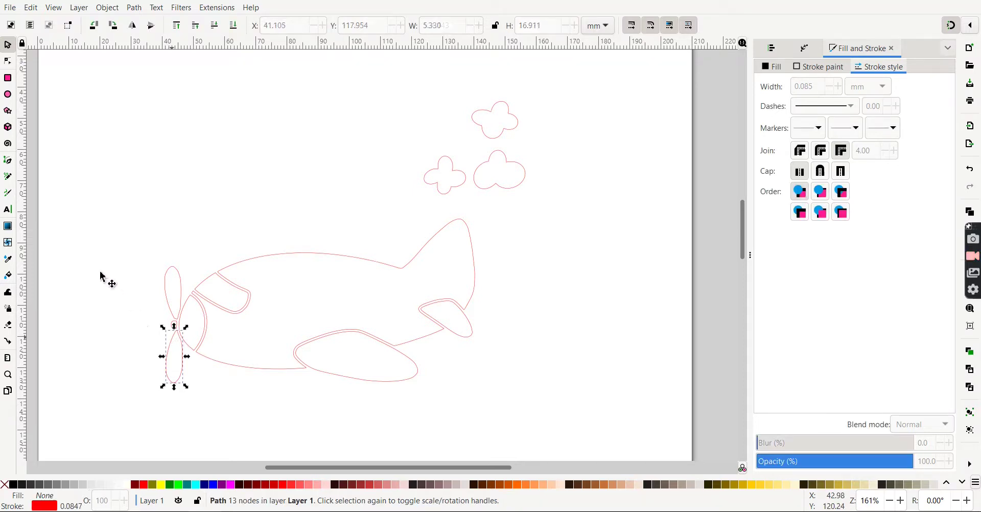
click(150, 339)
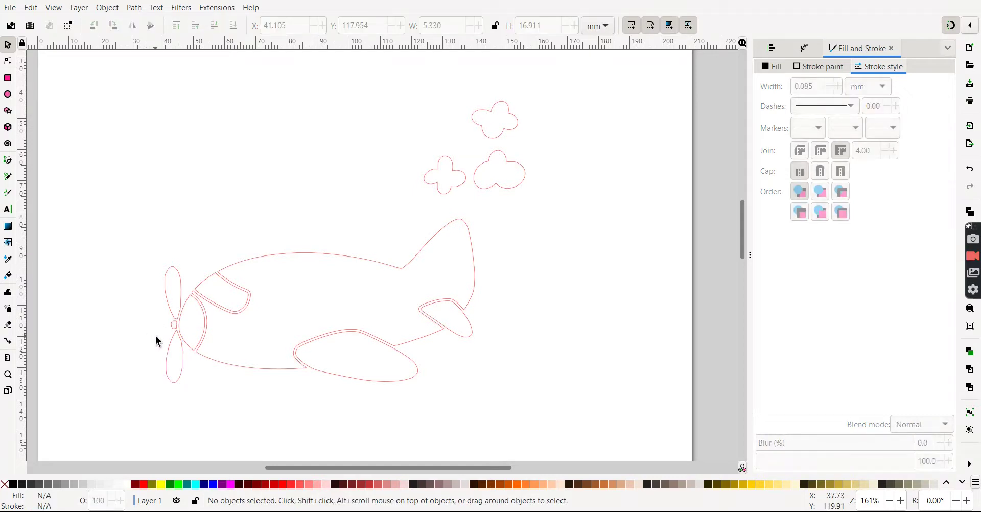
- Review the snapping options near the plane's propeller, switching snapping off and back on
ctrl+scroll(157, 341, up, 4)
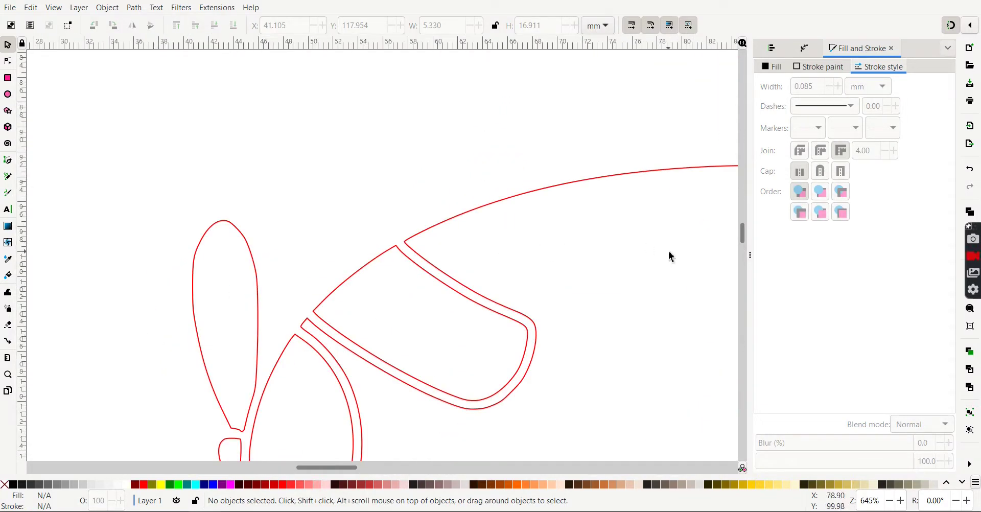
drag(745, 236, 745, 243)
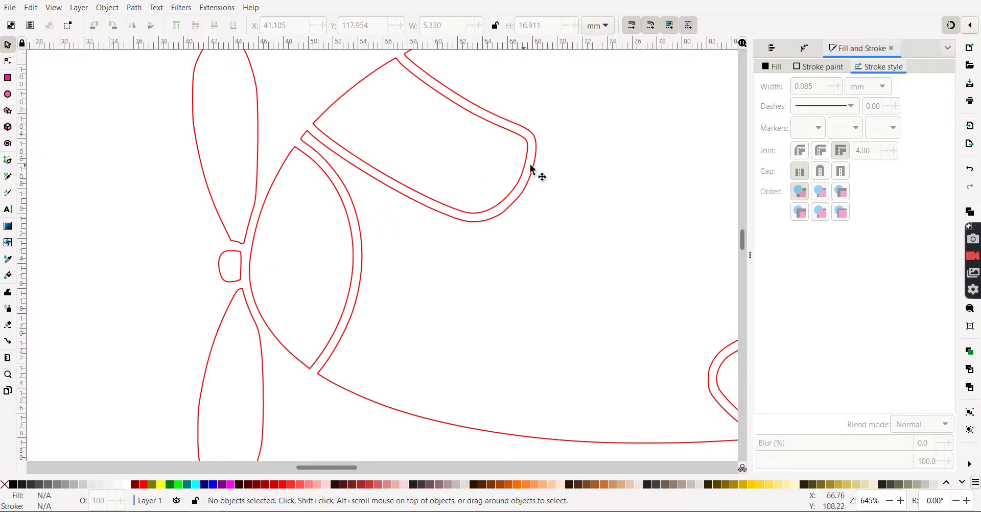
click(972, 26)
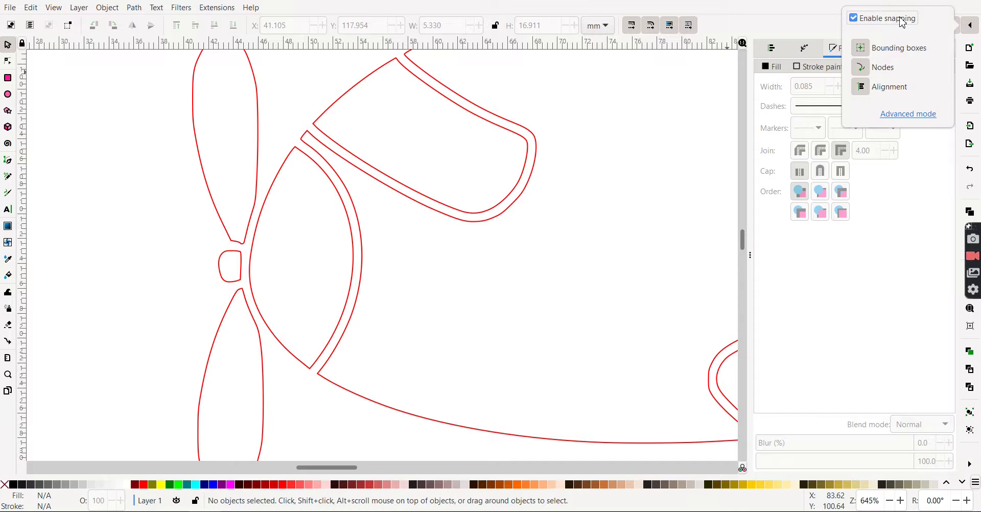
click(969, 26)
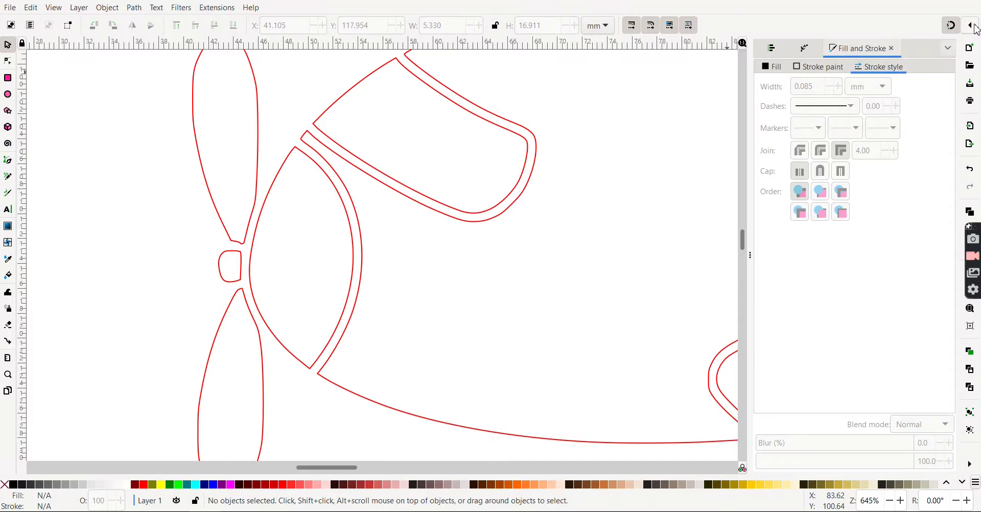
click(972, 27)
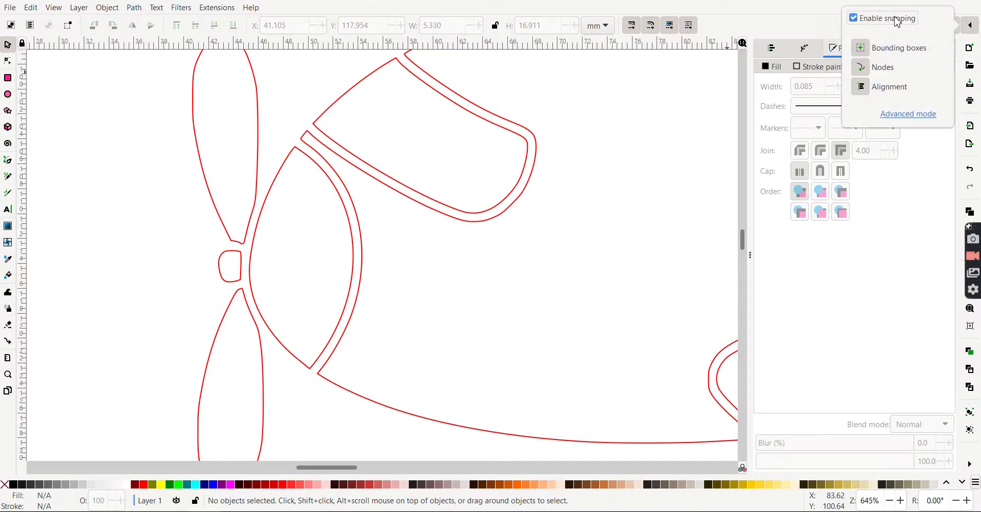
click(898, 21)
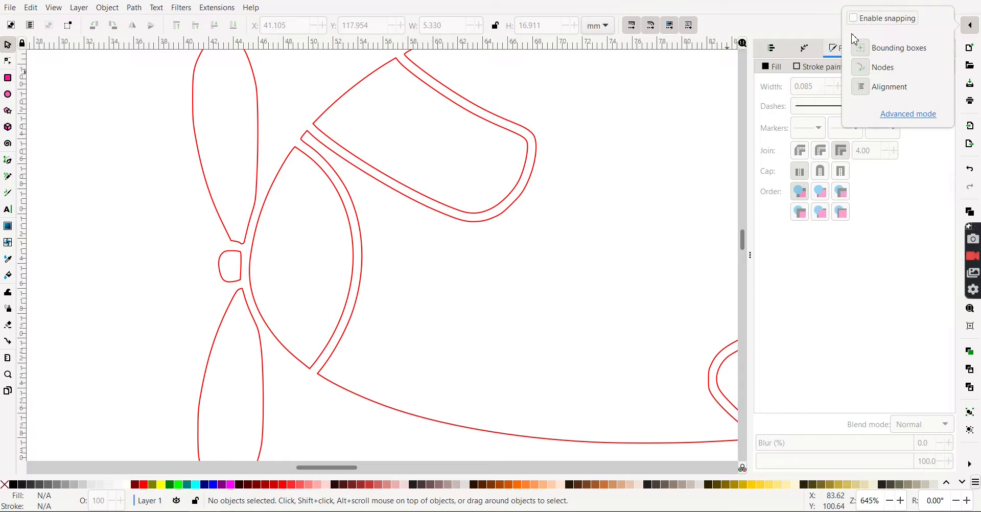
click(856, 20)
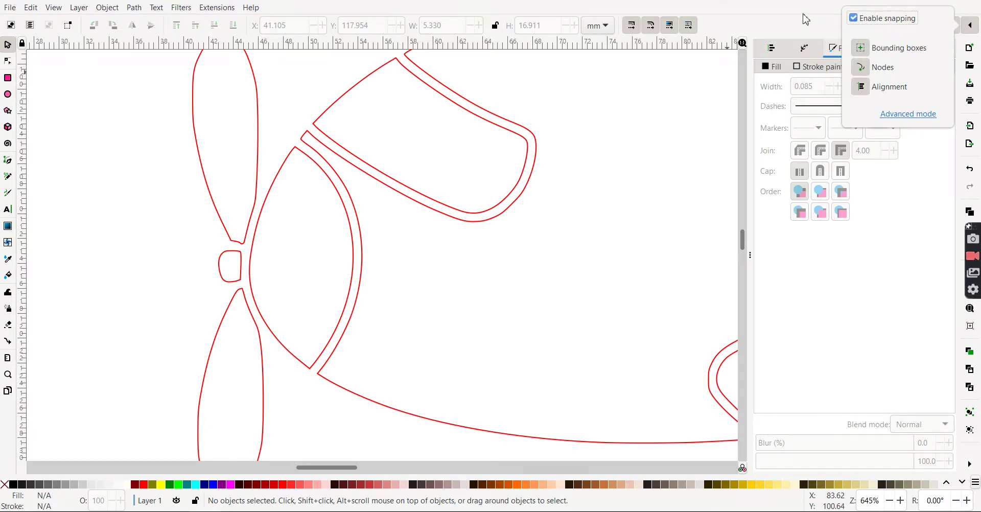
click(805, 20)
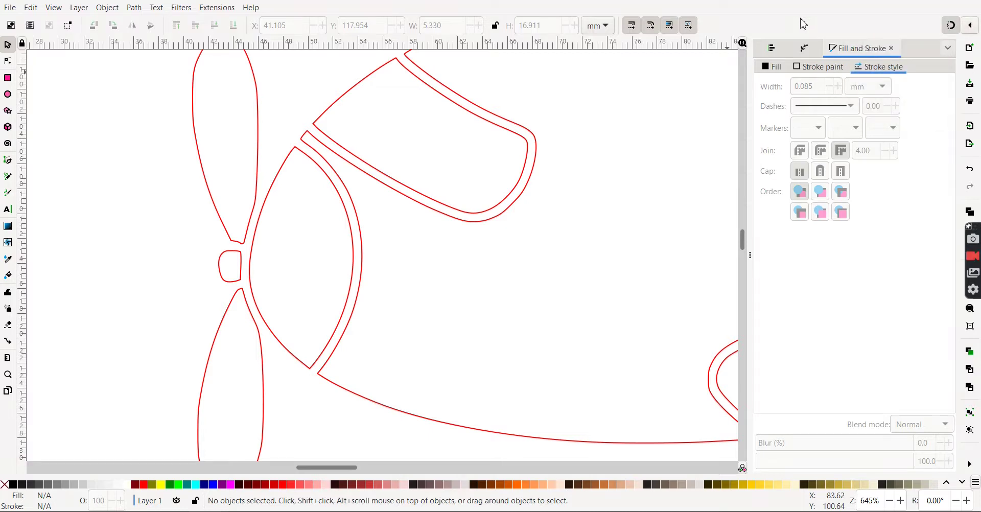
- Check the program version in the About window and look over the snapping options again
click(253, 13)
click(281, 203)
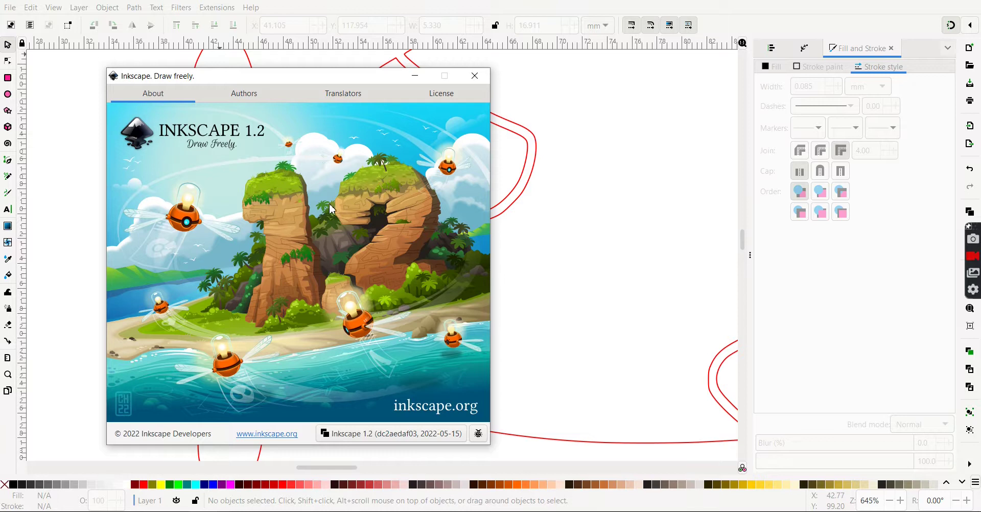
click(477, 76)
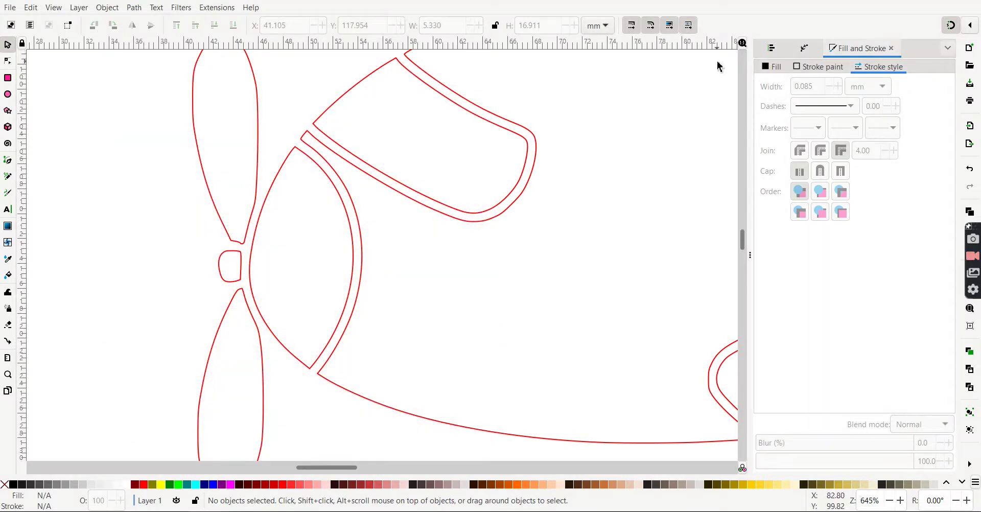
click(975, 32)
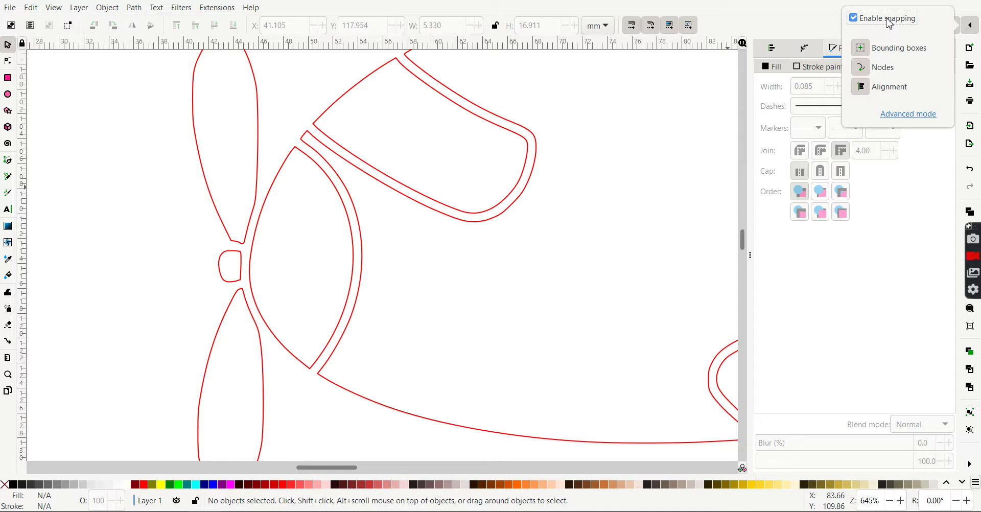
click(975, 26)
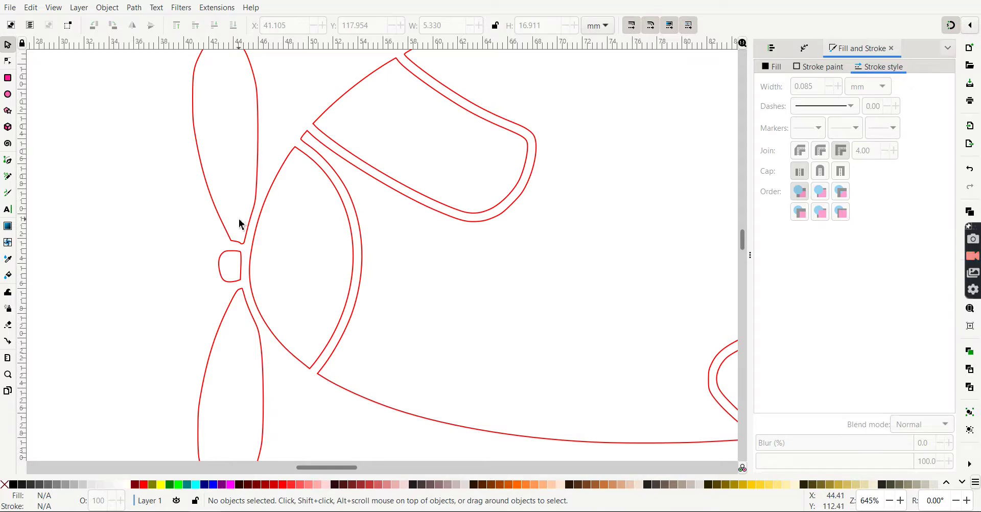
- Move the small propeller hub about 0.76 mm to the right so it meets the nose cone's edge
click(223, 275)
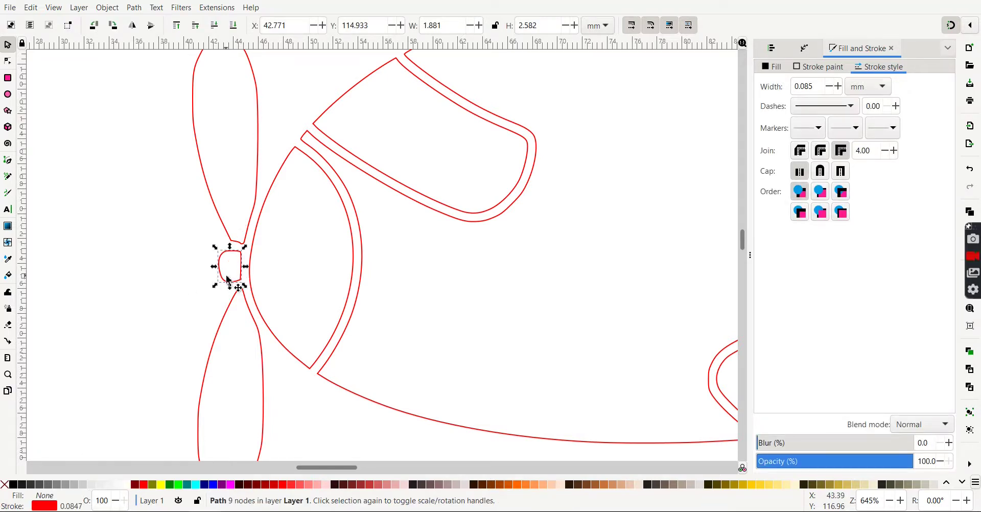
drag(223, 280, 226, 281)
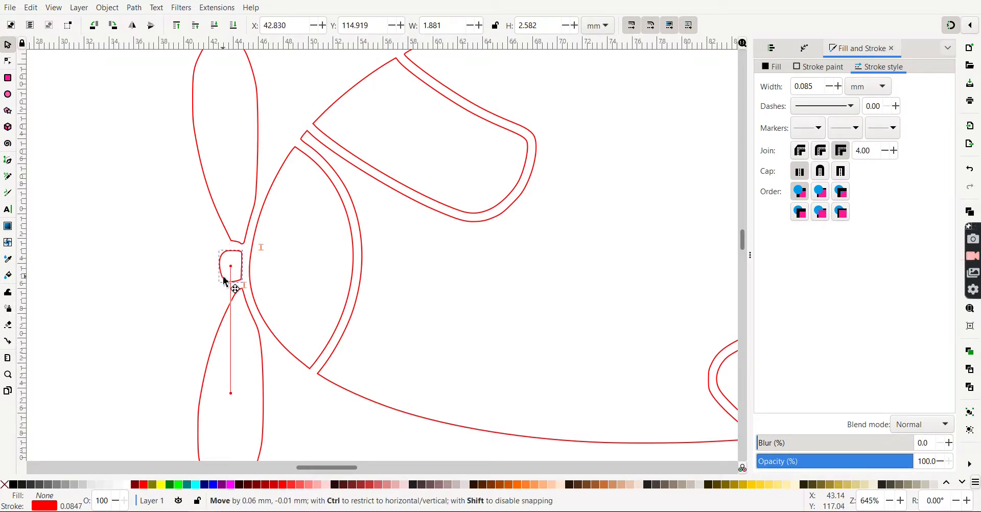
drag(226, 281, 226, 282)
drag(210, 279, 232, 280)
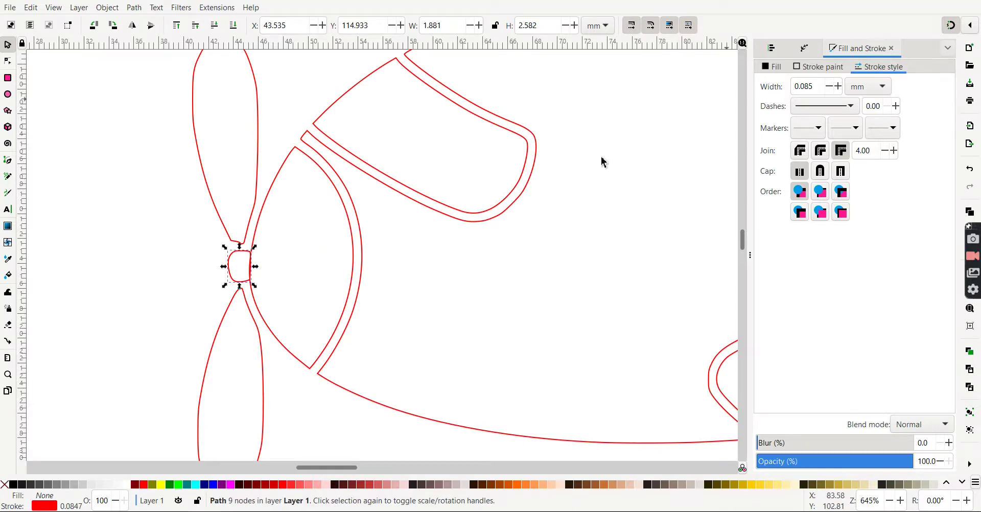
click(198, 299)
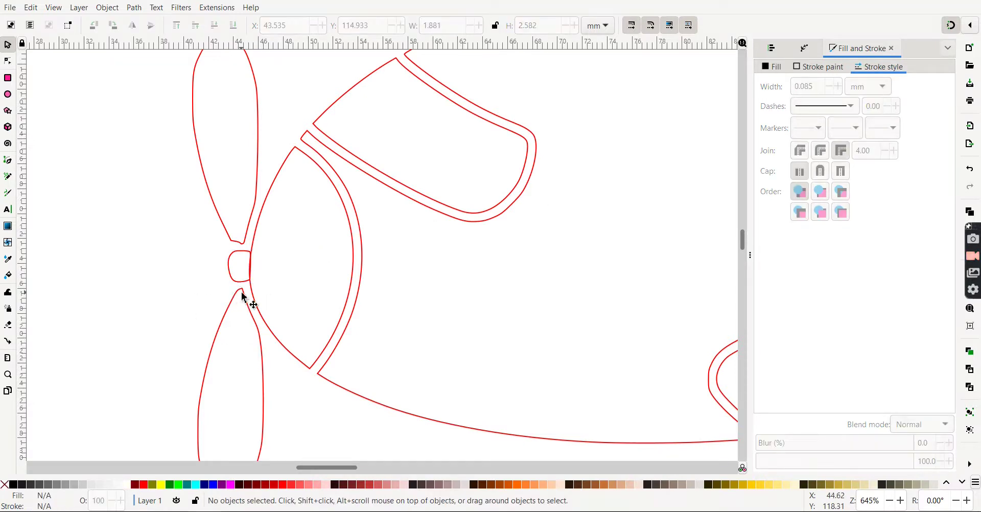
- Edit the propeller hub's nodes and snap its upper corner node next to the nose cone onto the cone's edge
scroll(244, 297, up, 2)
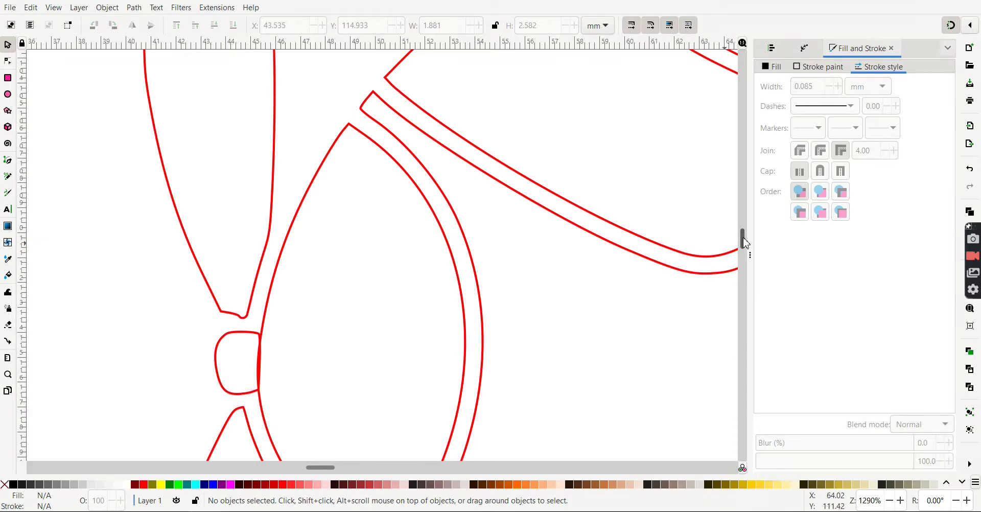
scroll(745, 240, down, 6)
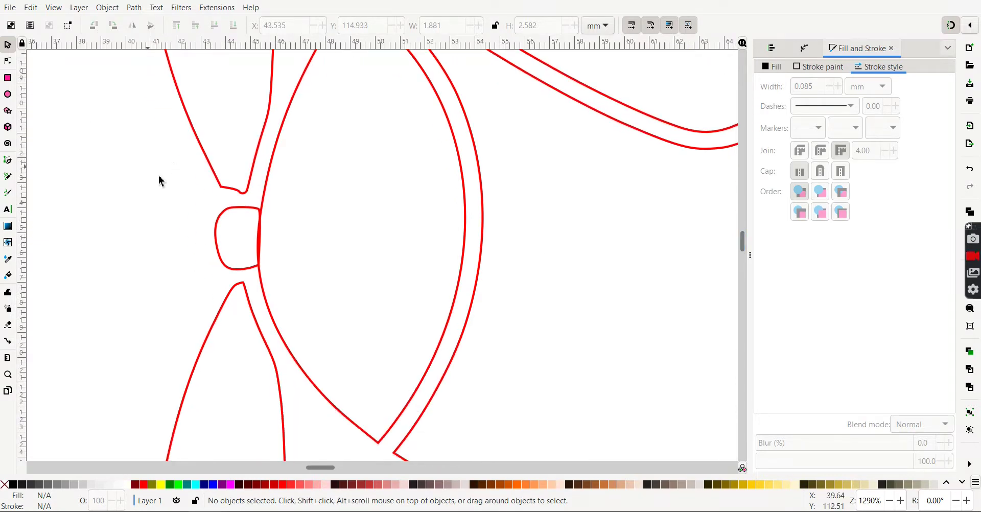
click(9, 63)
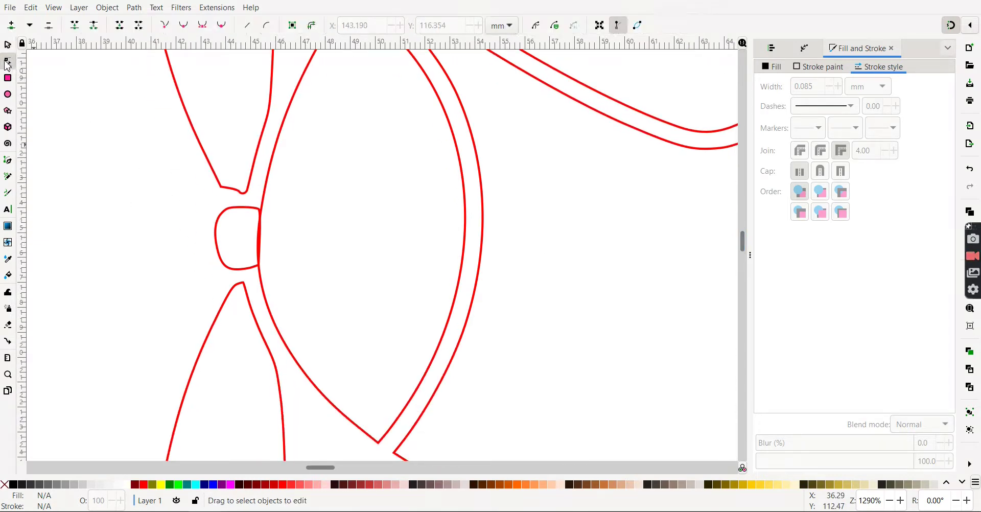
click(216, 239)
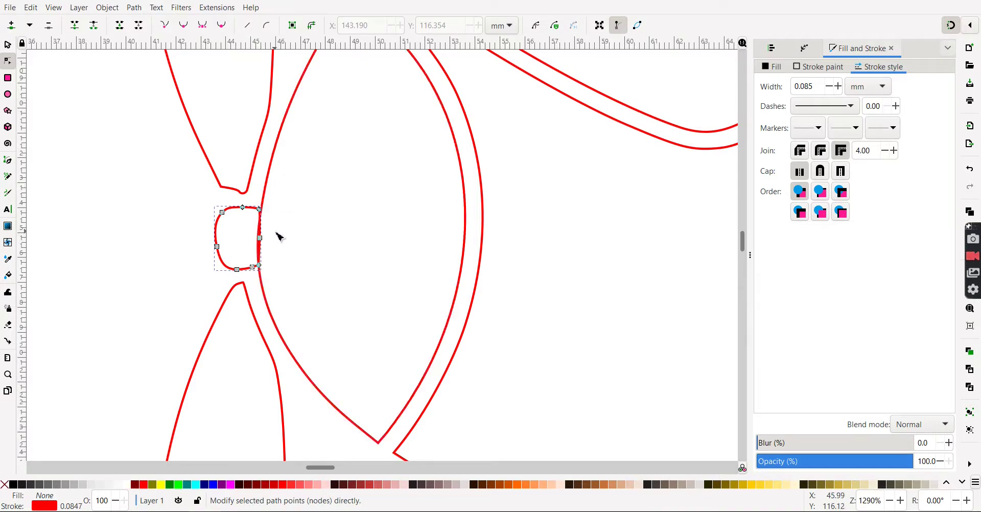
scroll(280, 236, up, 4)
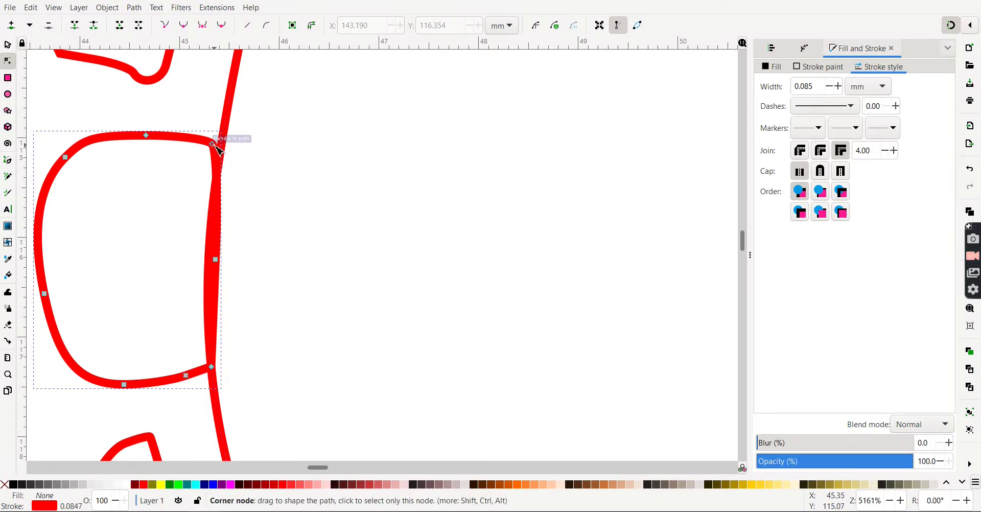
drag(213, 144, 223, 146)
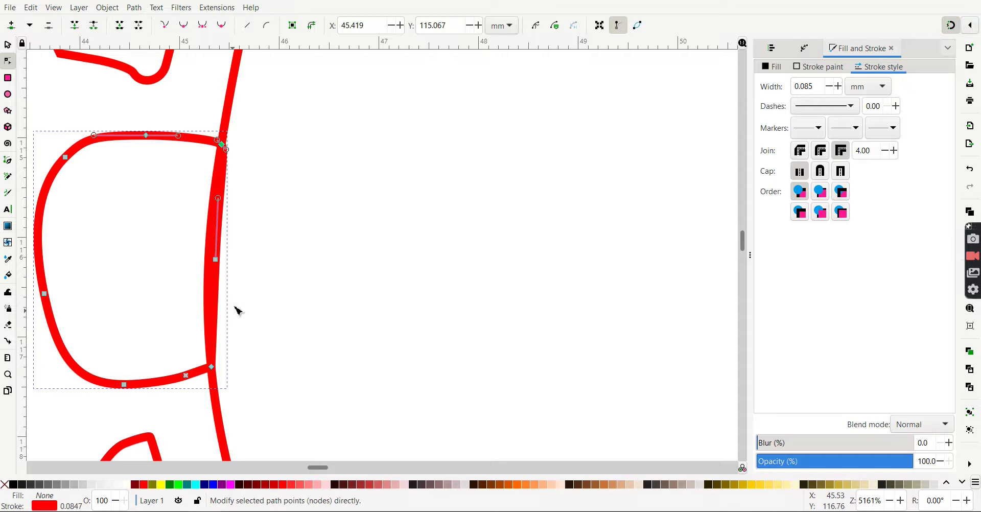
- Pull the hub's overlapping side out into the nose cone and break the path at the hub's two corner nodes on the cone's edge
drag(226, 273, 301, 224)
click(217, 260)
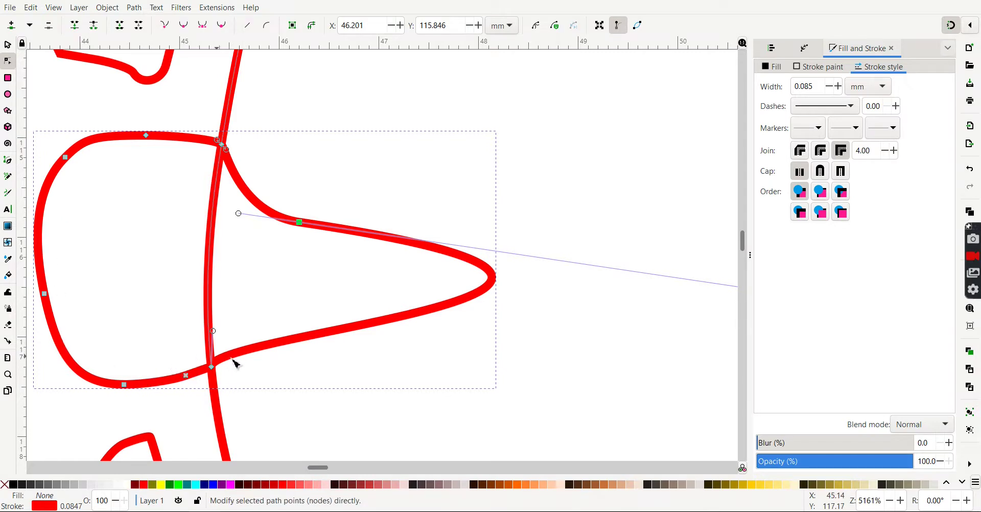
click(213, 368)
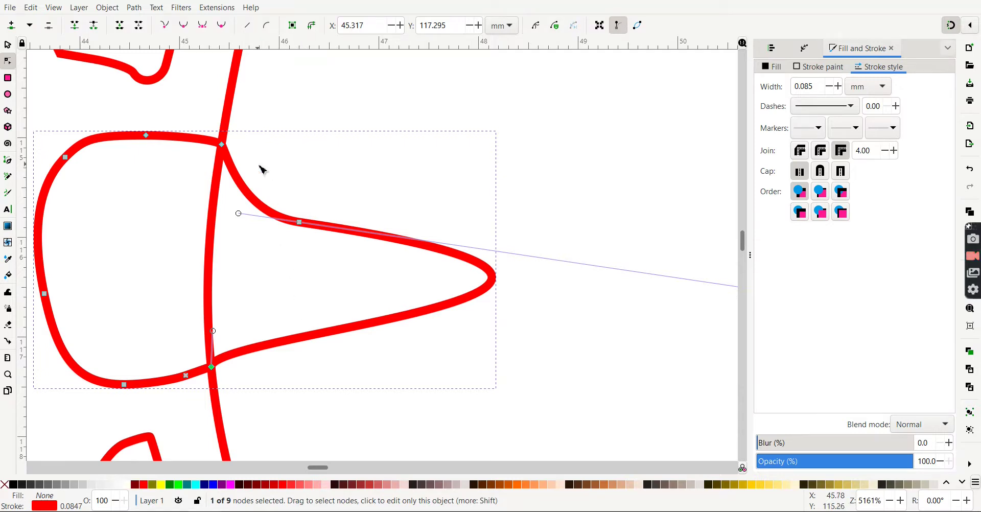
shift+click(225, 146)
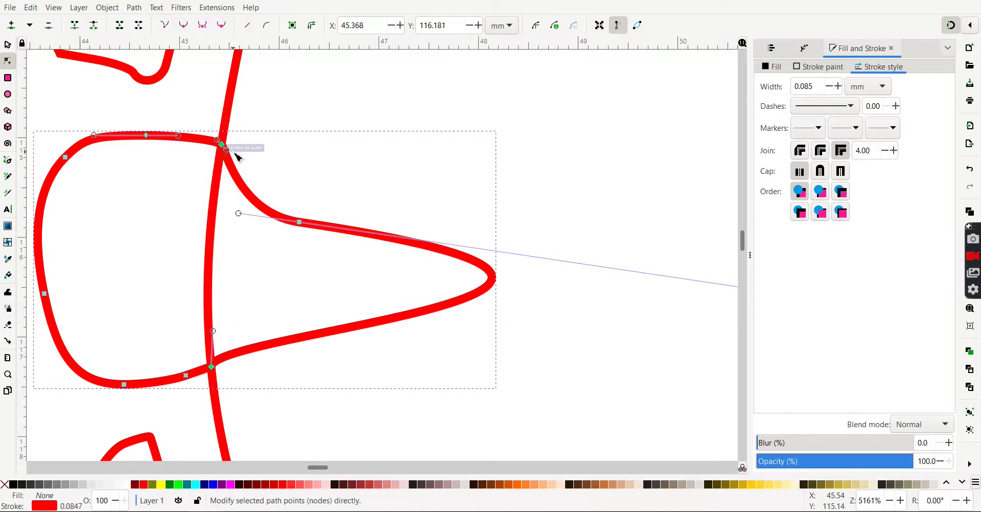
click(94, 25)
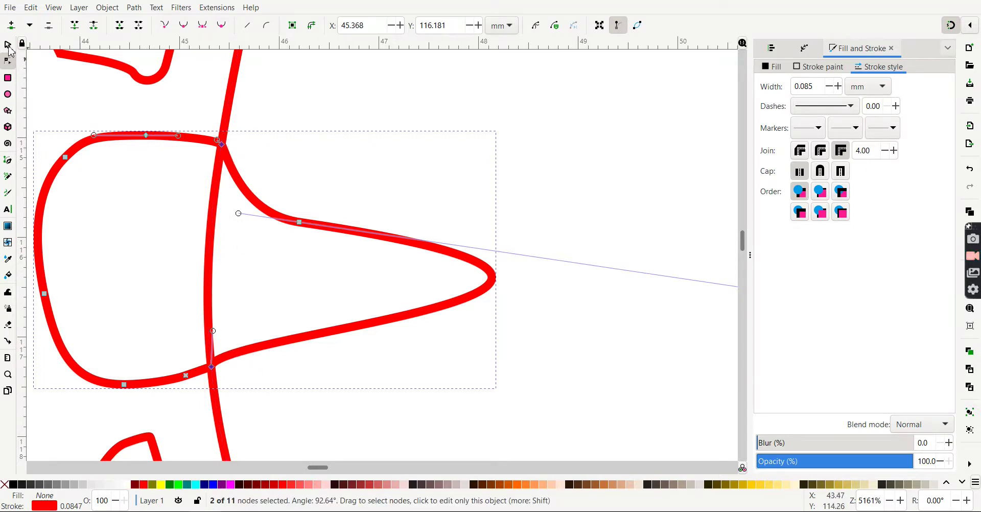
- Break the hub path apart and delete the separated piece that lies inside the nose cone
click(9, 46)
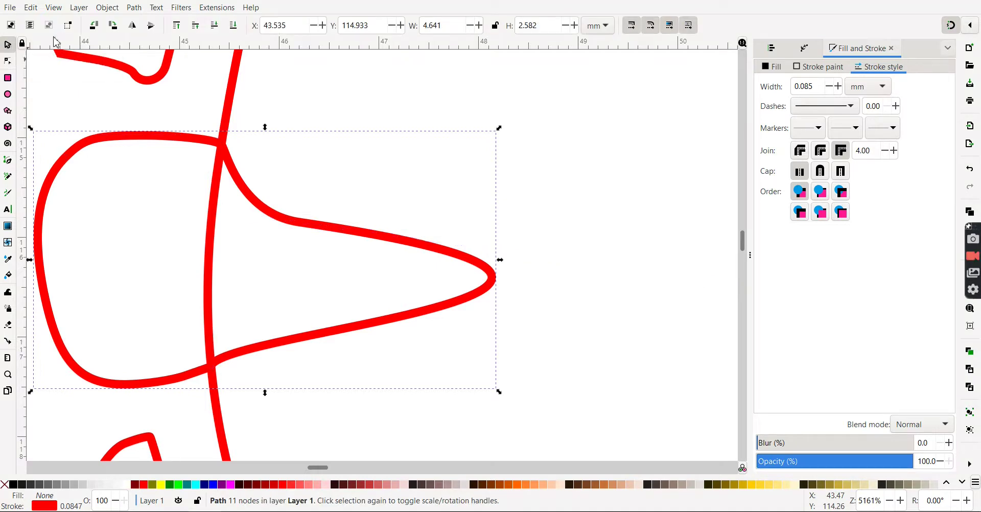
click(135, 8)
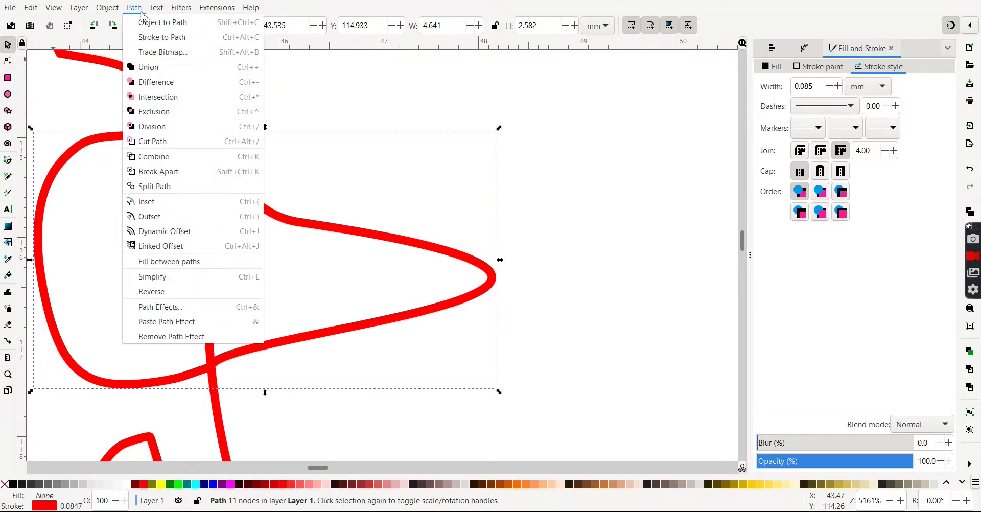
click(165, 173)
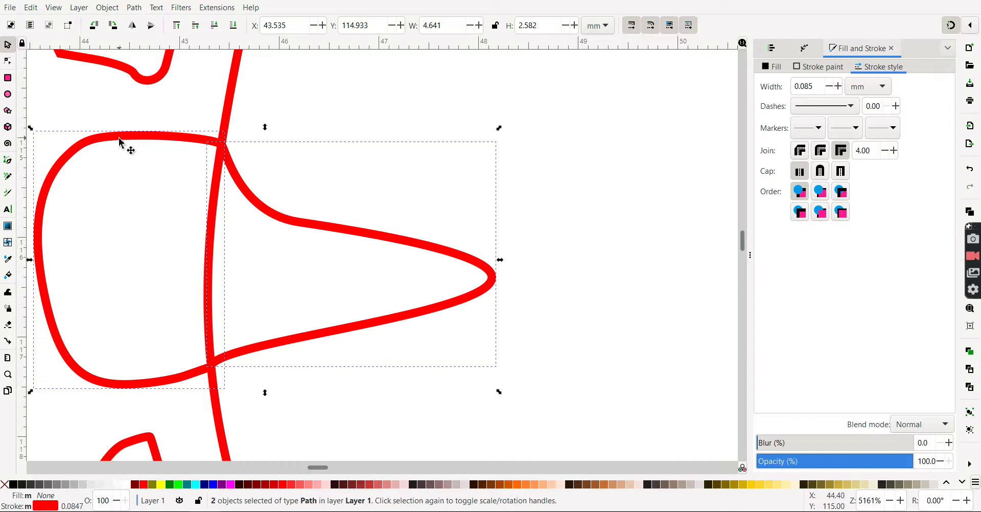
key(shift)
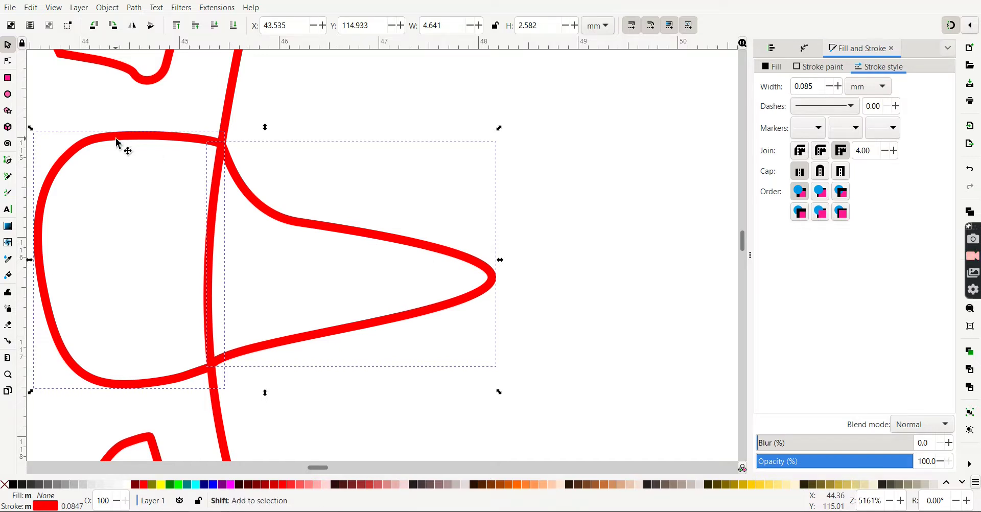
shift+click(116, 142)
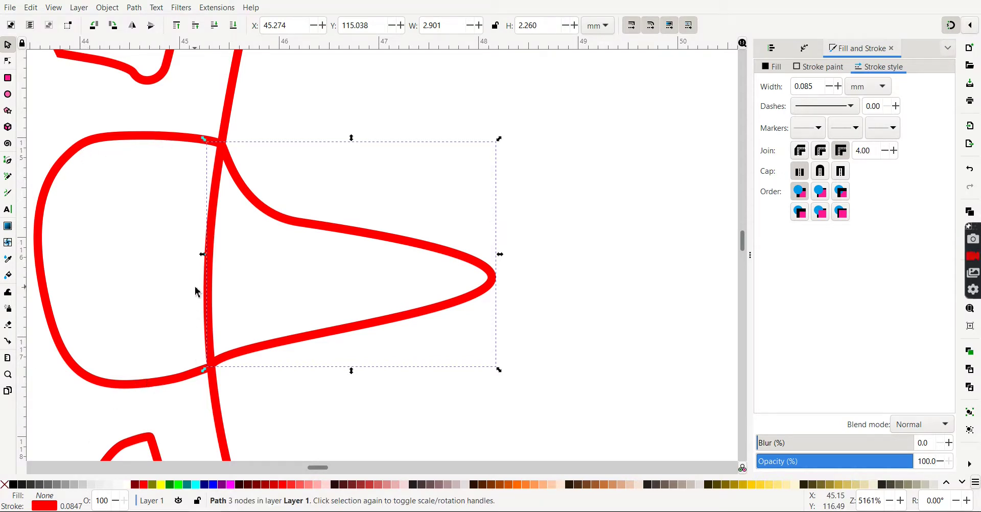
key(Delete)
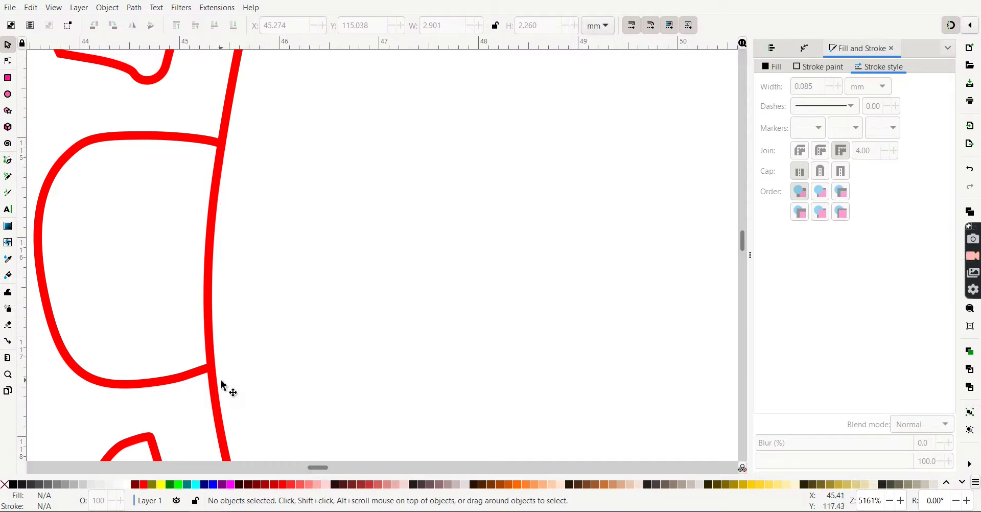
- Move the upper propeller blade about 0.5 mm right and 0.8 mm down so it meets the hub and nose cone
scroll(175, 282, down, 2)
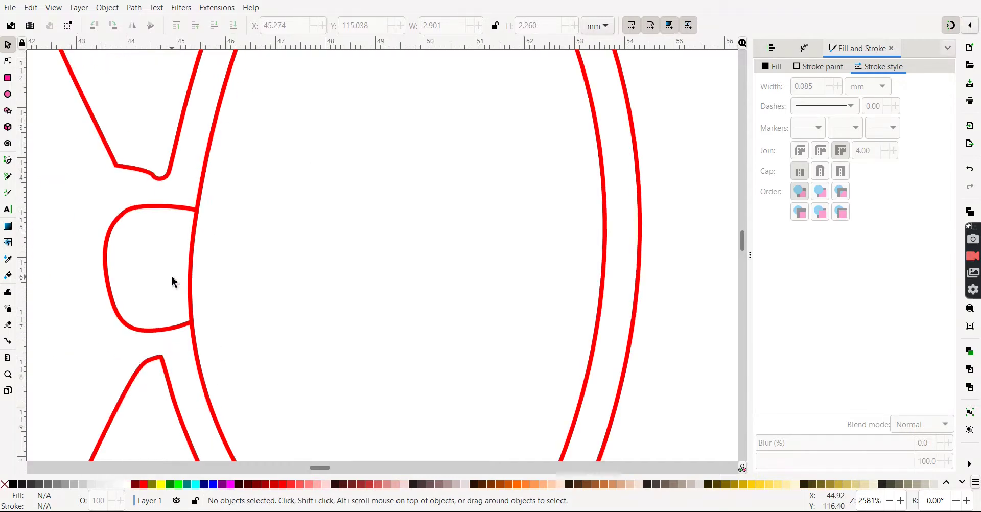
drag(746, 249, 745, 245)
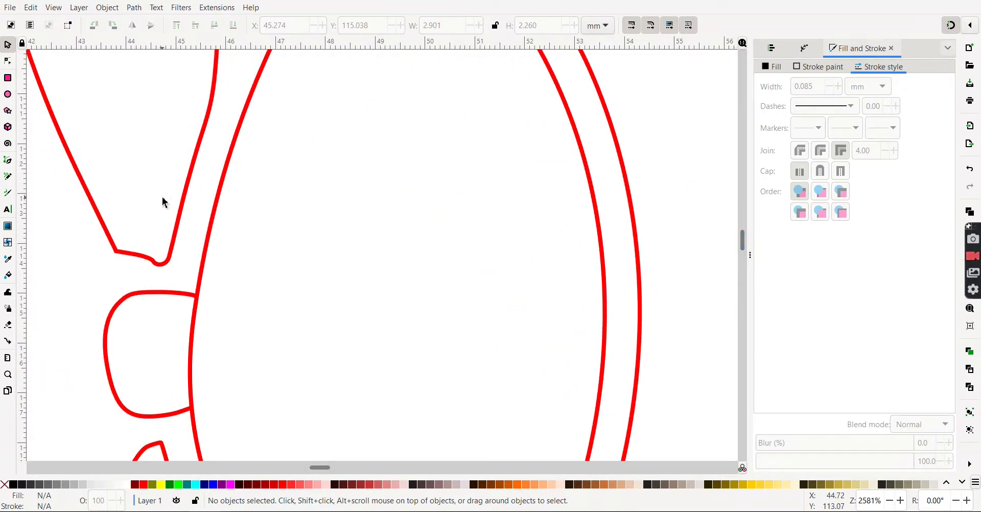
click(112, 250)
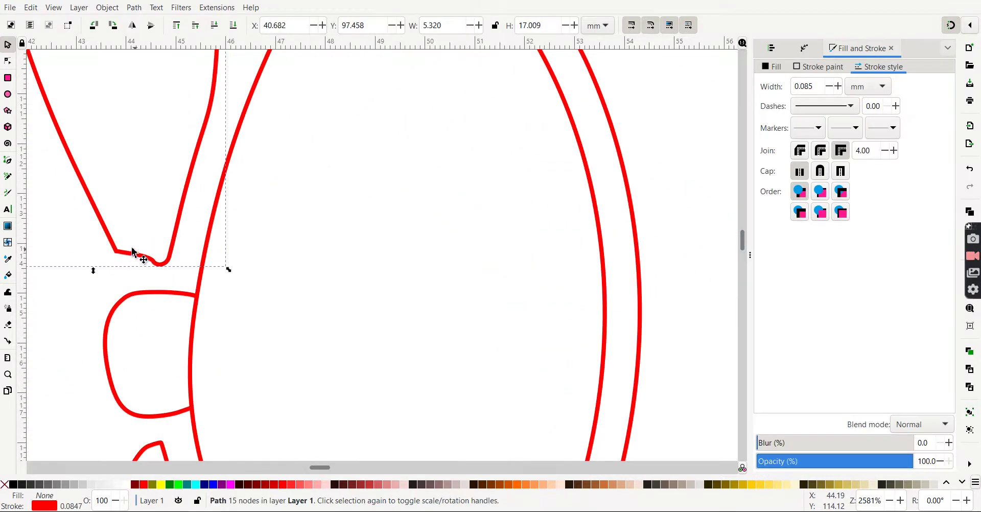
click(970, 25)
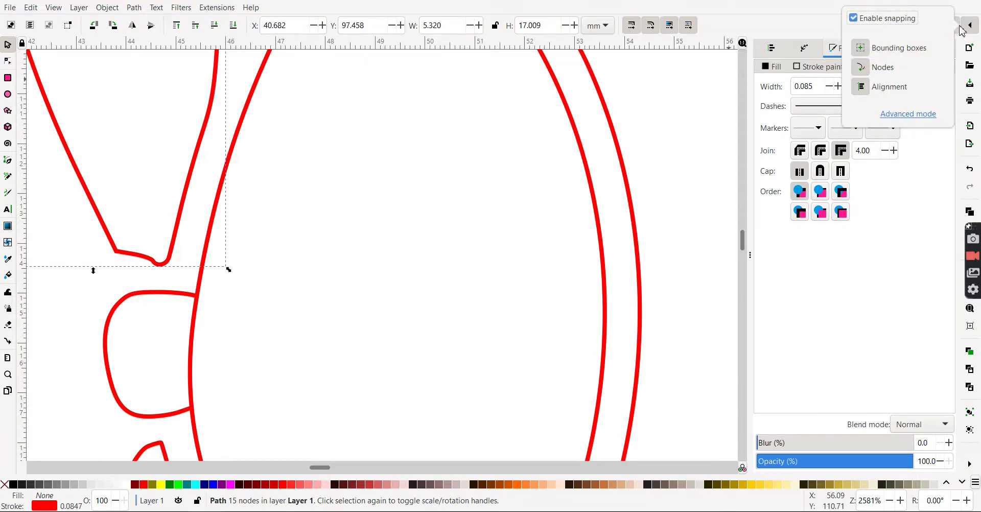
click(975, 31)
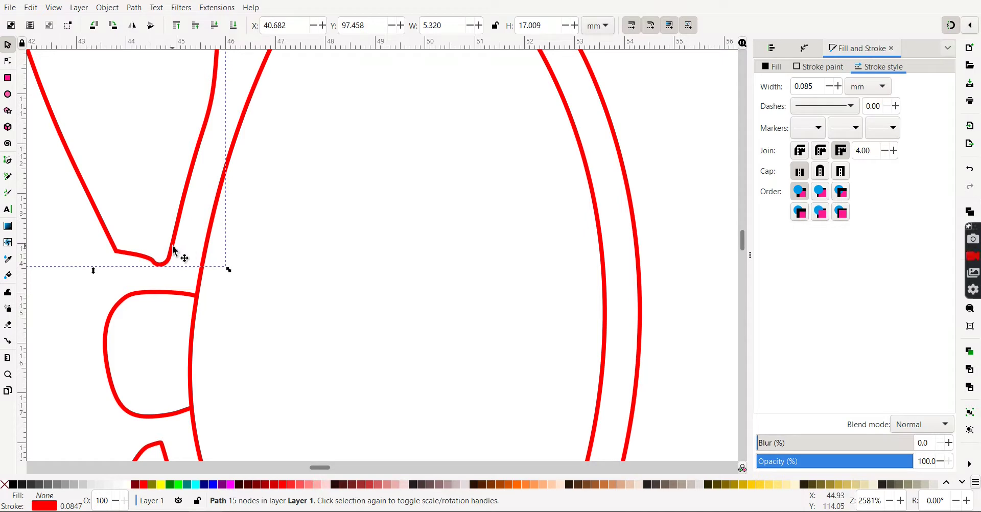
drag(114, 245, 141, 282)
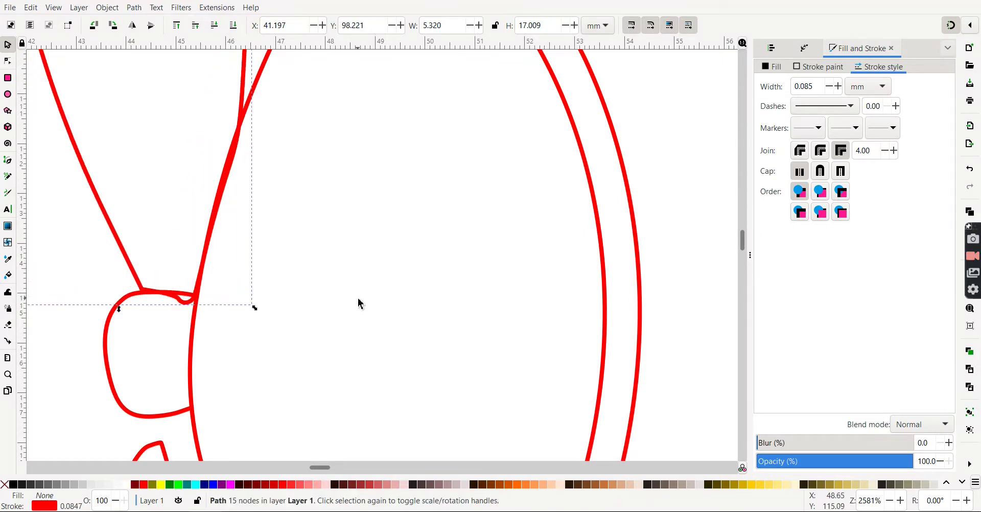
- Snap the upper blade's lower corner node onto the hub outline and its side node onto the nose cone's edge, pulling the adjacent bottom node into the hub
click(7, 61)
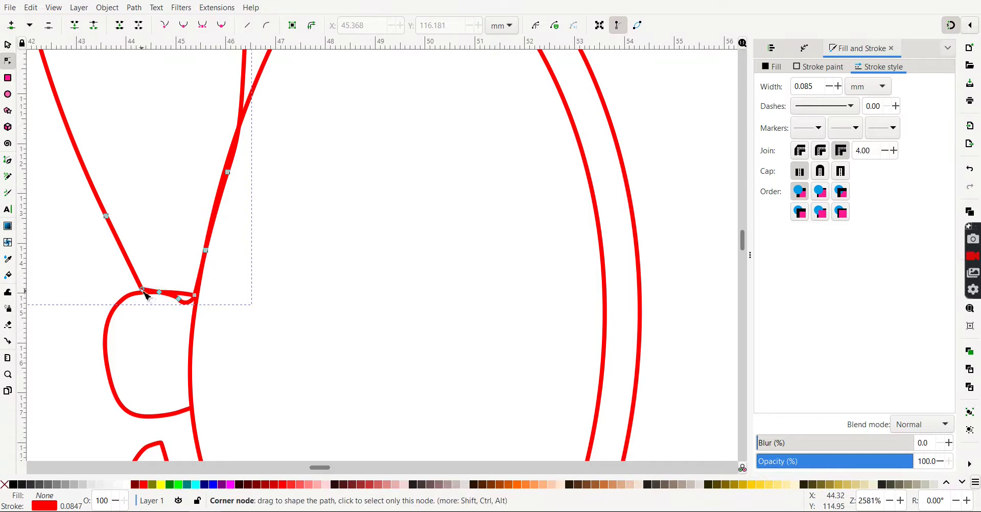
drag(146, 293, 148, 296)
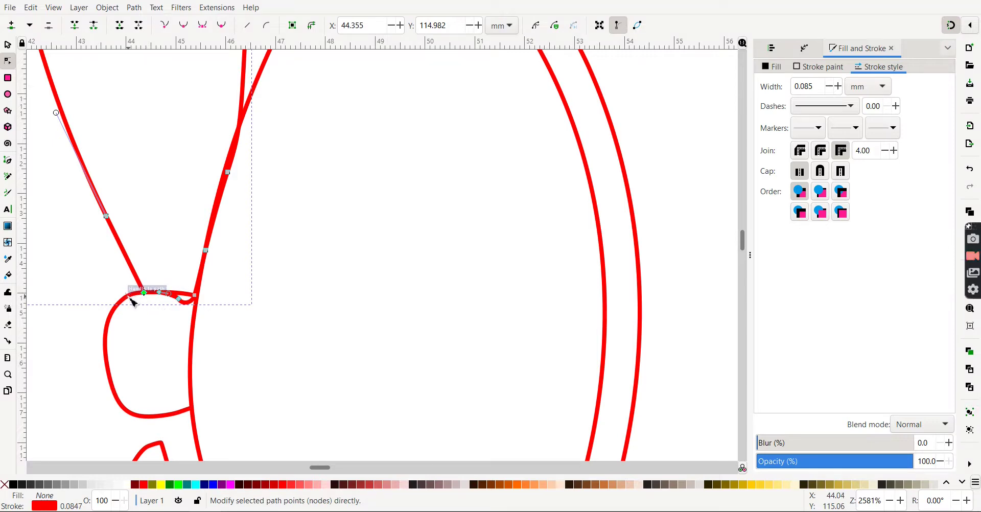
drag(163, 297, 161, 321)
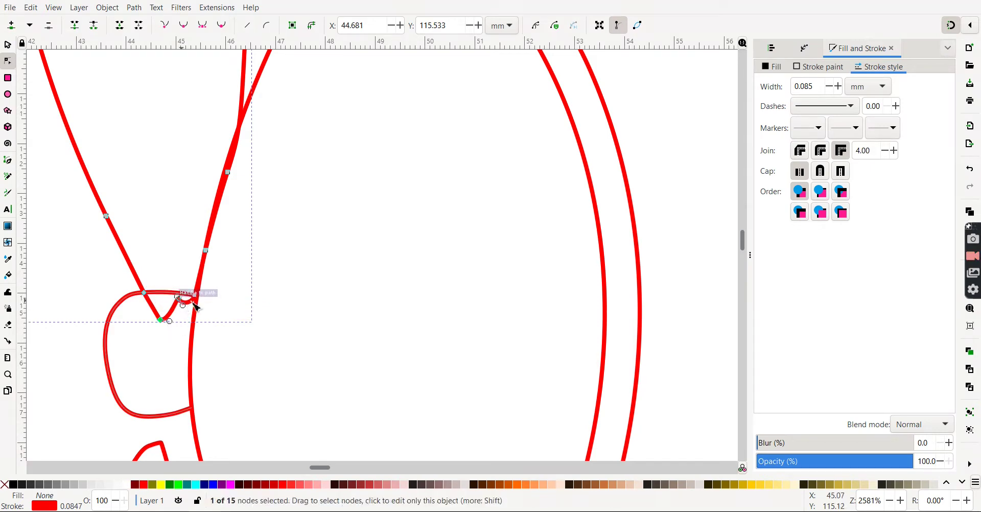
click(241, 119)
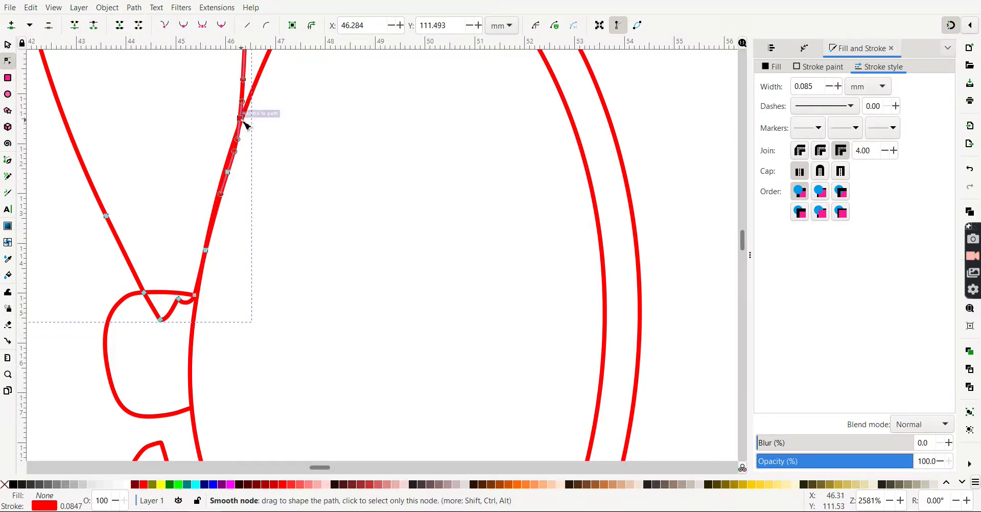
drag(243, 122, 246, 123)
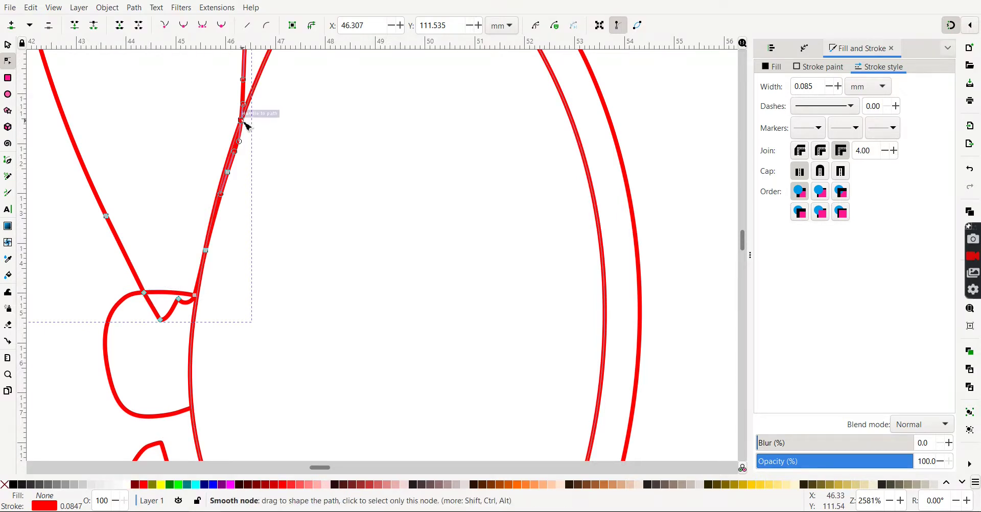
- Break the upper blade's path at its two contact nodes with the hub and nose cone, separate the parts and delete the overlapping lower piece
shift+click(145, 294)
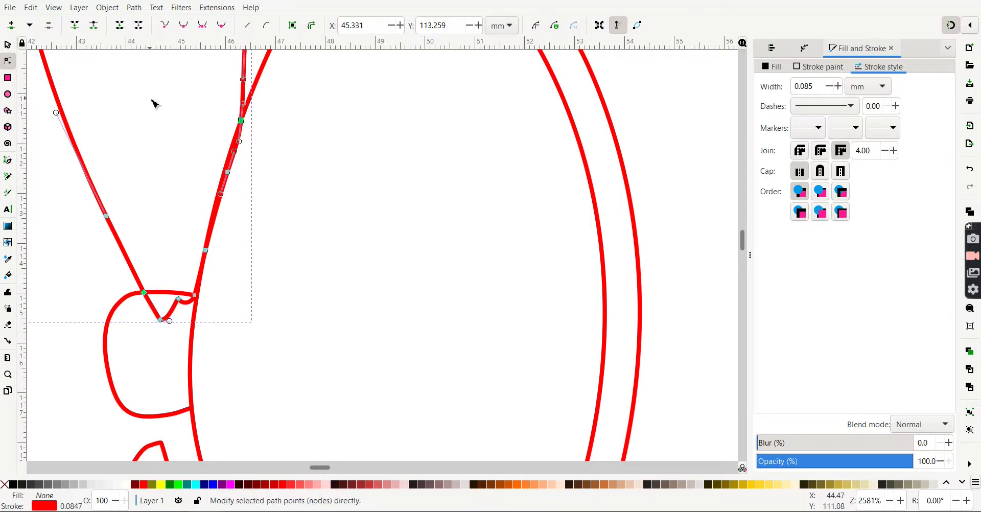
click(95, 29)
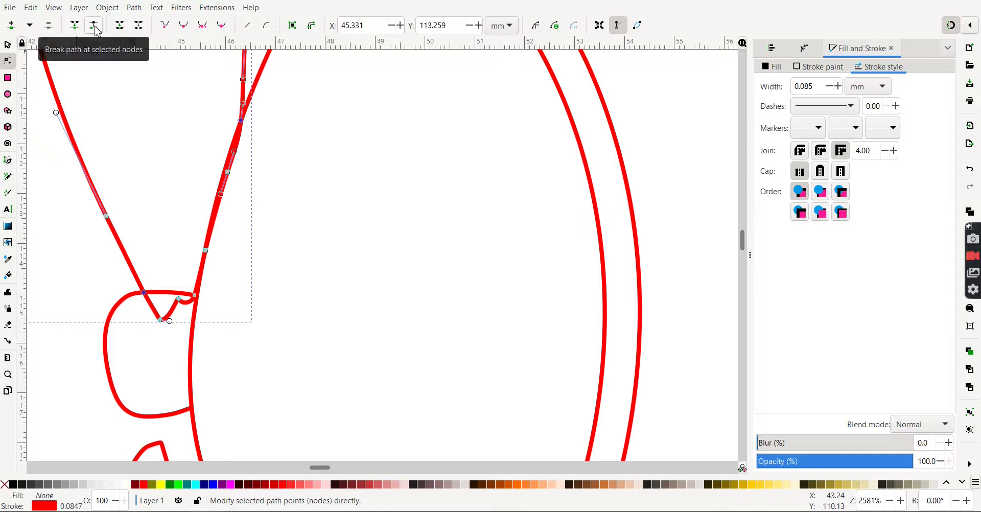
click(8, 45)
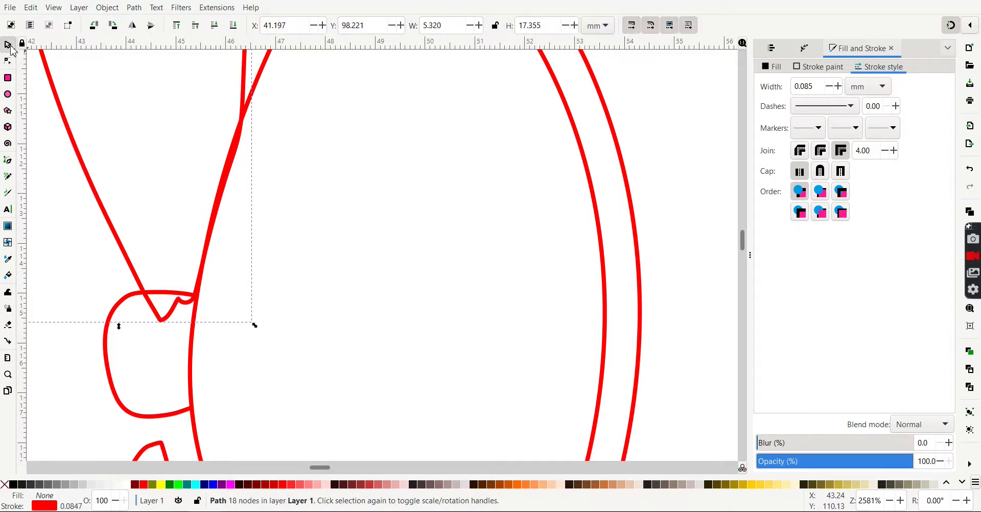
click(135, 7)
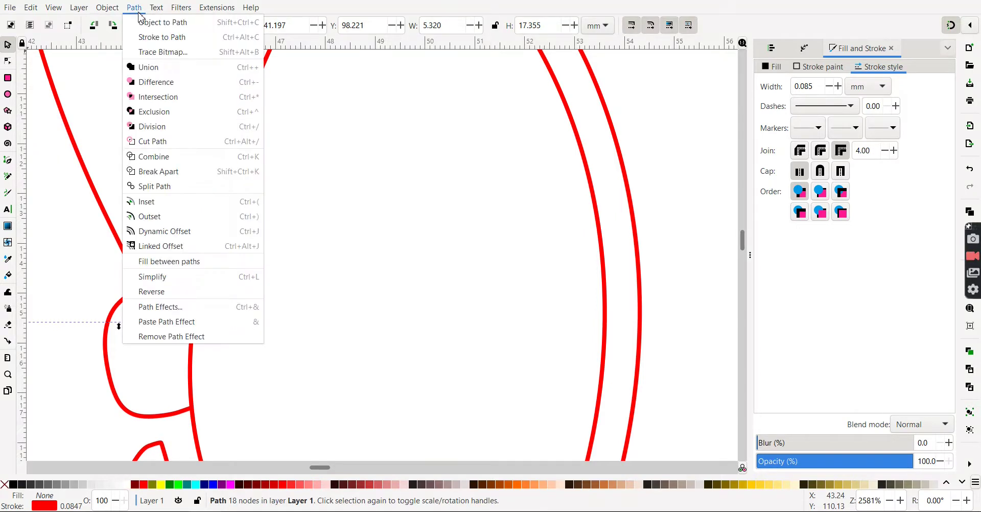
click(164, 174)
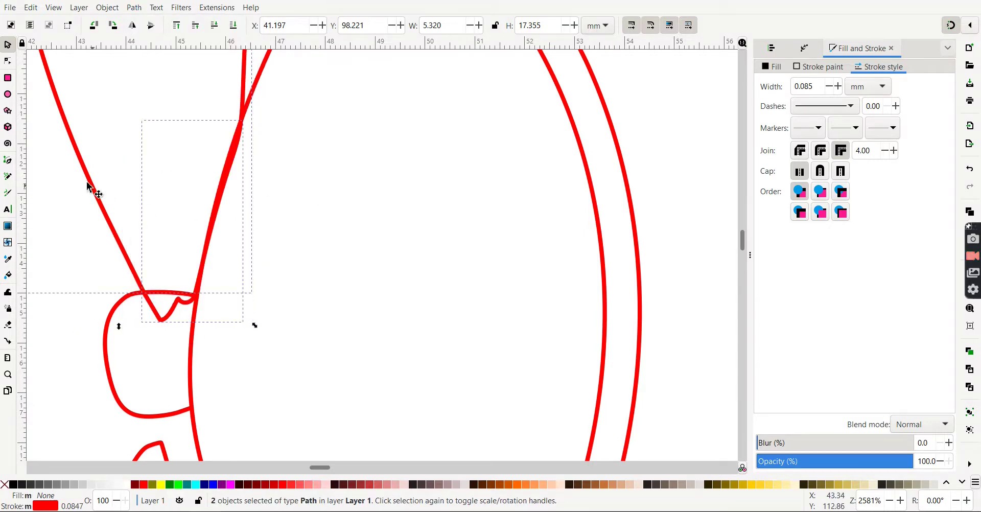
key(shift)
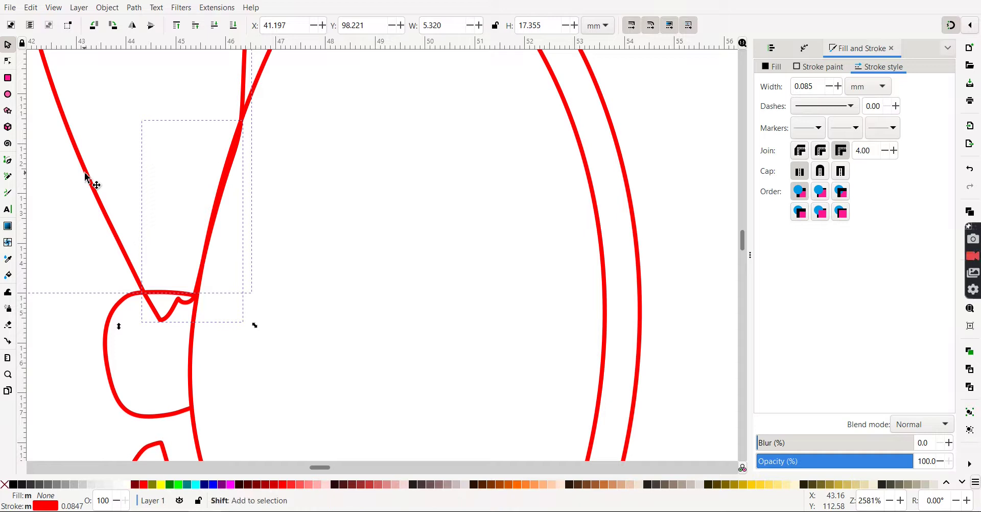
shift+click(87, 178)
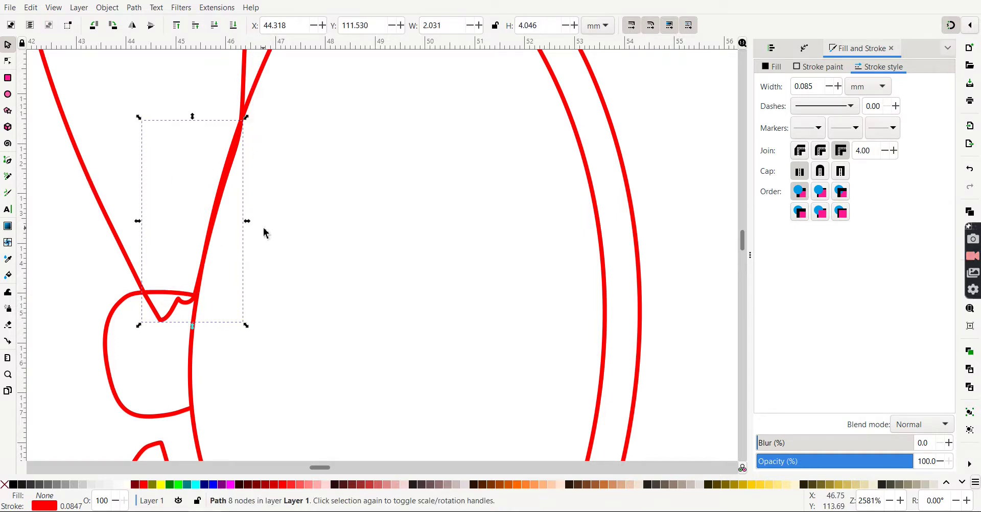
key(Delete)
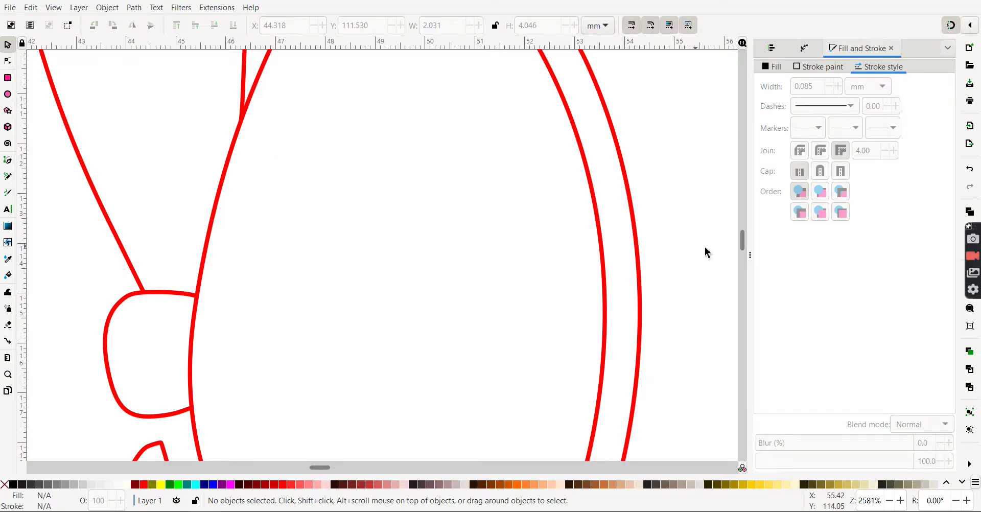
- Move the lower propeller blade to about X 41.46 mm, Y 117.34 mm so it meets the hub and the nose cone's edge
scroll(745, 249, down, 10)
scroll(745, 249, up, 4)
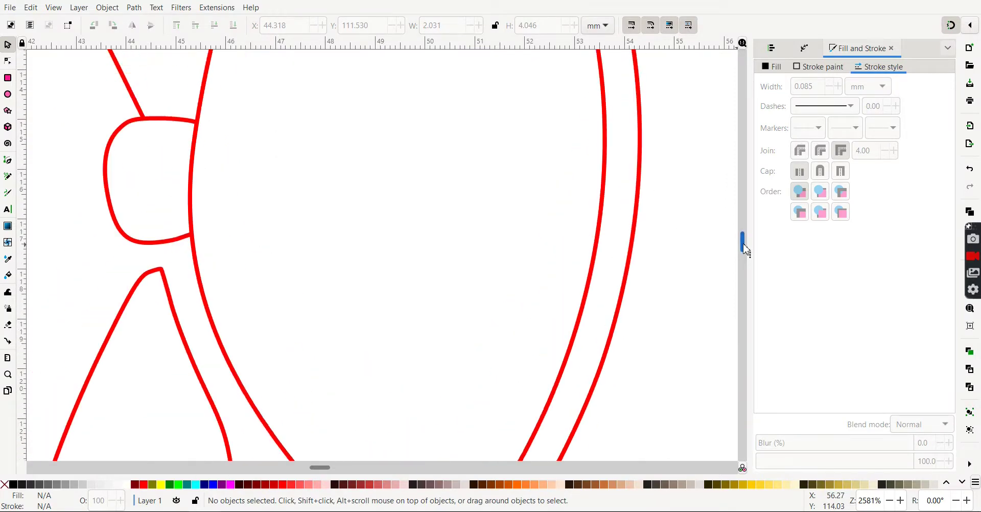
scroll(745, 249, down, 2)
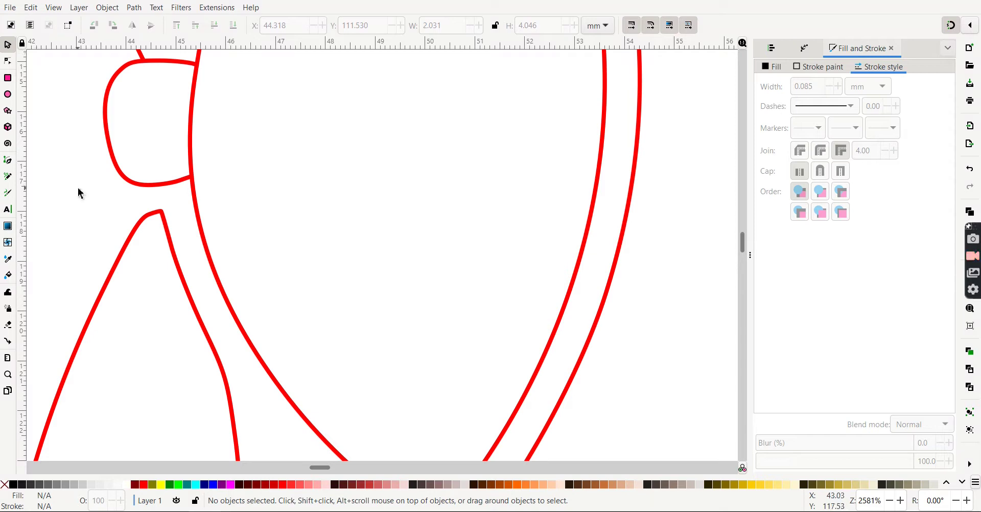
drag(111, 286, 125, 259)
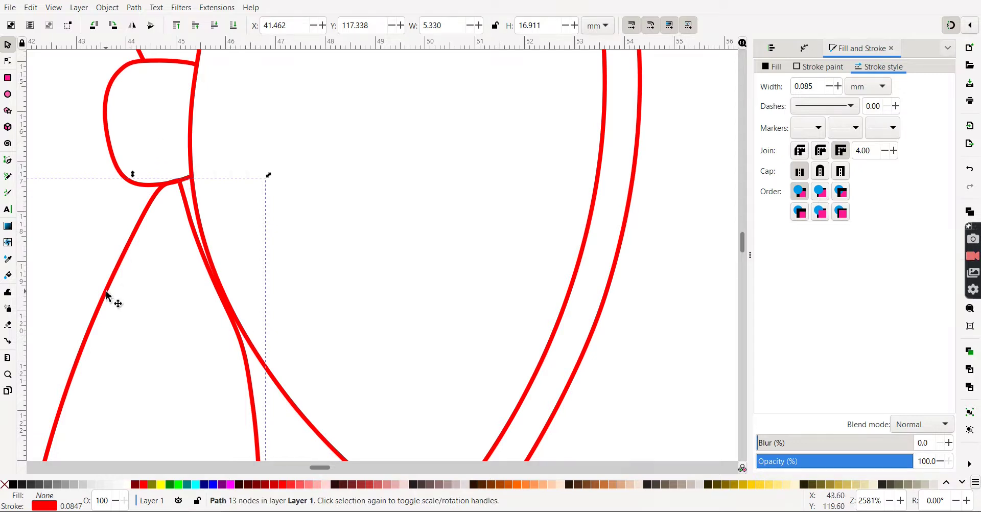
mouse_move(110, 293)
mouse_down()
mouse_move(129, 287)
mouse_move(115, 288)
mouse_up()
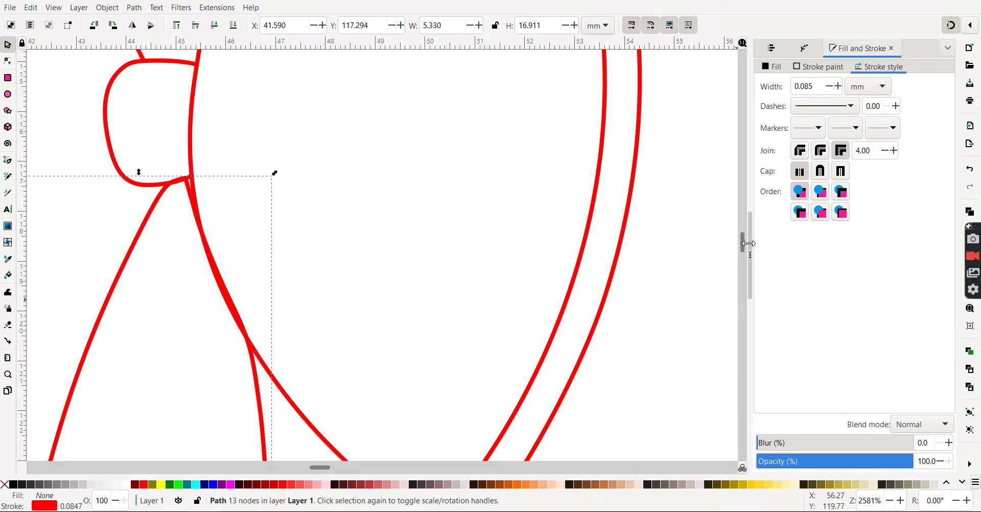
scroll(746, 249, up, 5)
scroll(746, 249, down, 2)
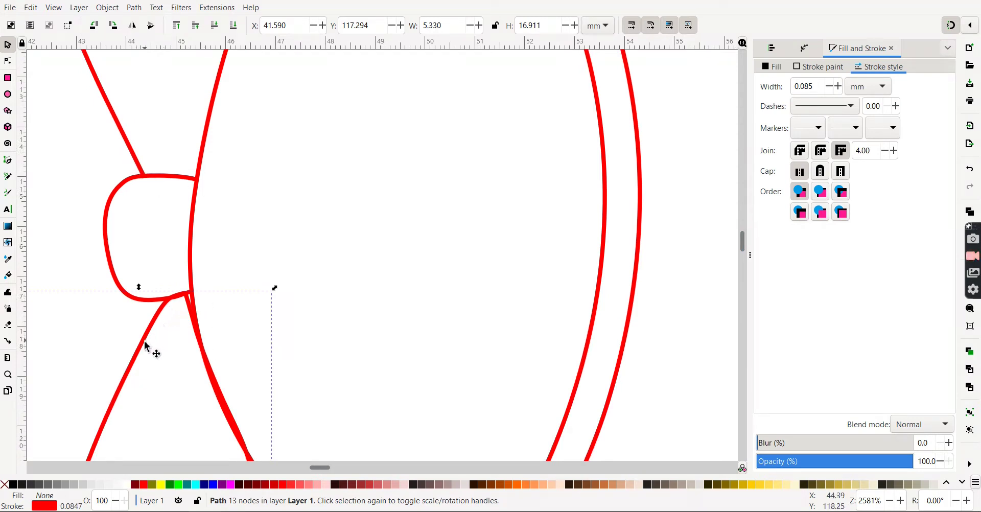
drag(138, 347, 124, 346)
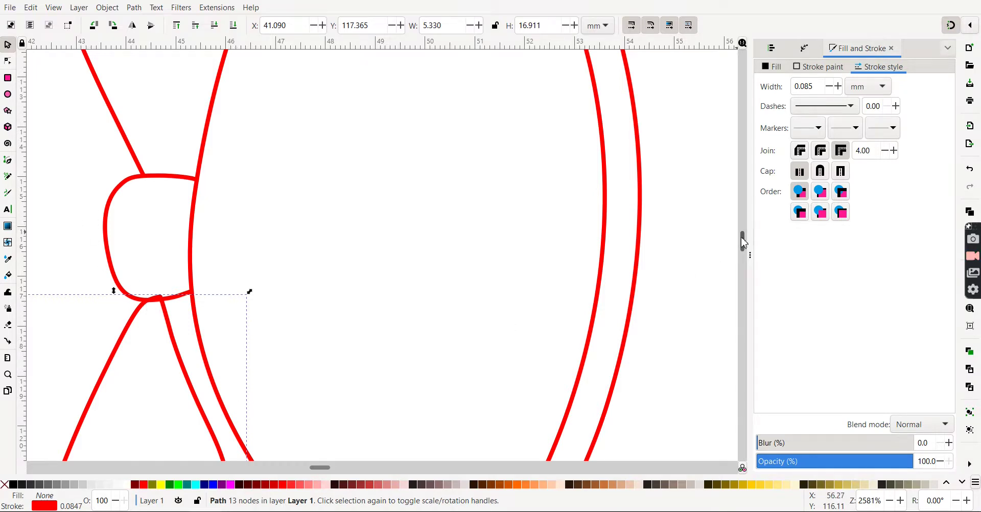
scroll(746, 246, down, 5)
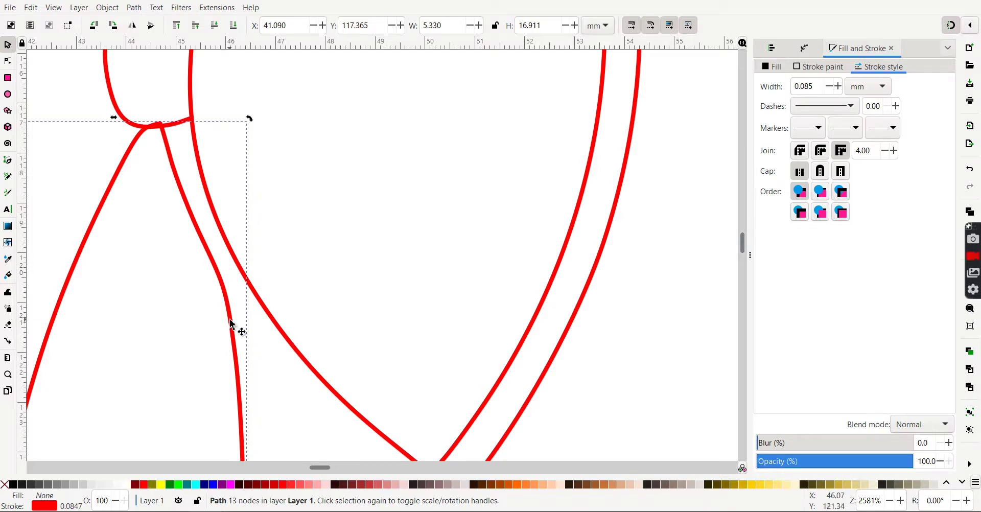
drag(106, 220, 113, 215)
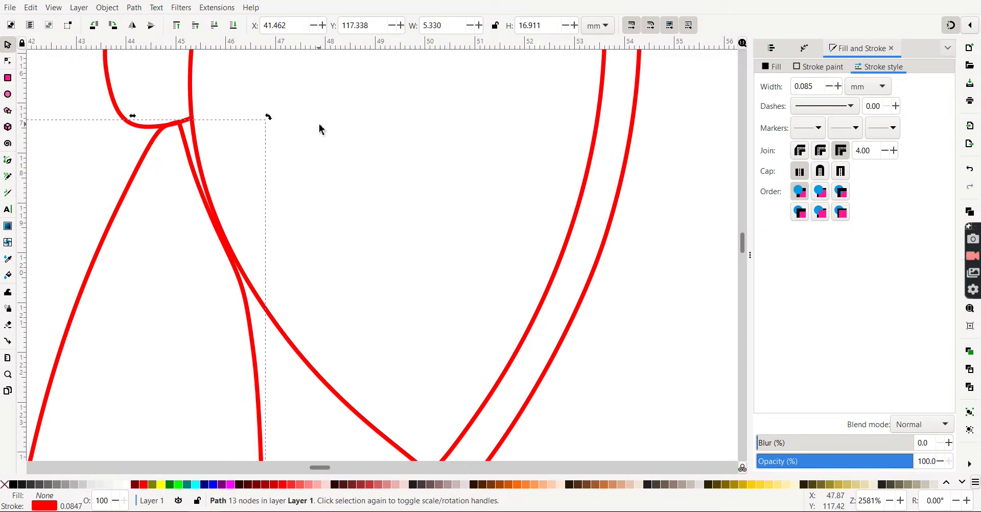
- Snap the lower blade's upper node onto the hub outline and a new side node onto the nose cone's edge, pulling the nodes between them inward
click(8, 61)
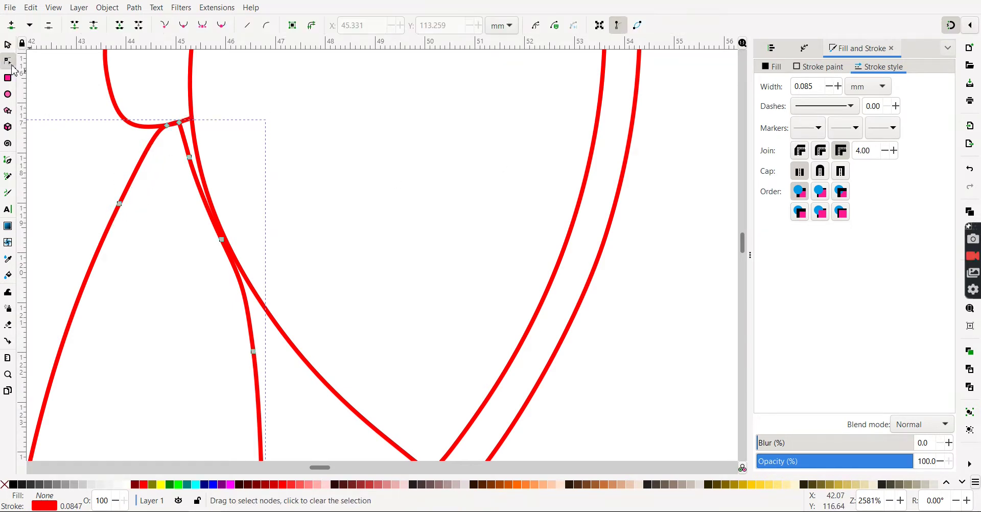
drag(170, 126, 145, 147)
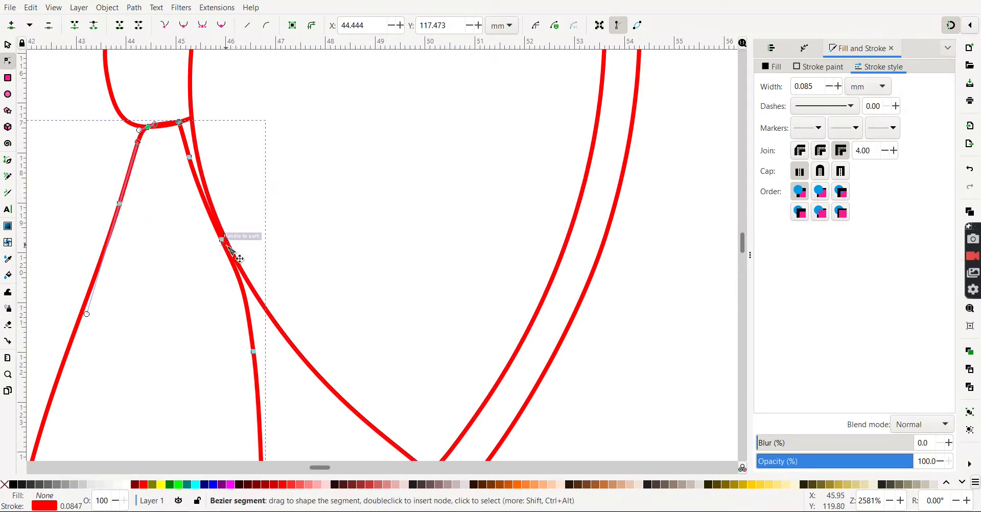
click(245, 285)
double_click(240, 279)
drag(242, 280, 246, 273)
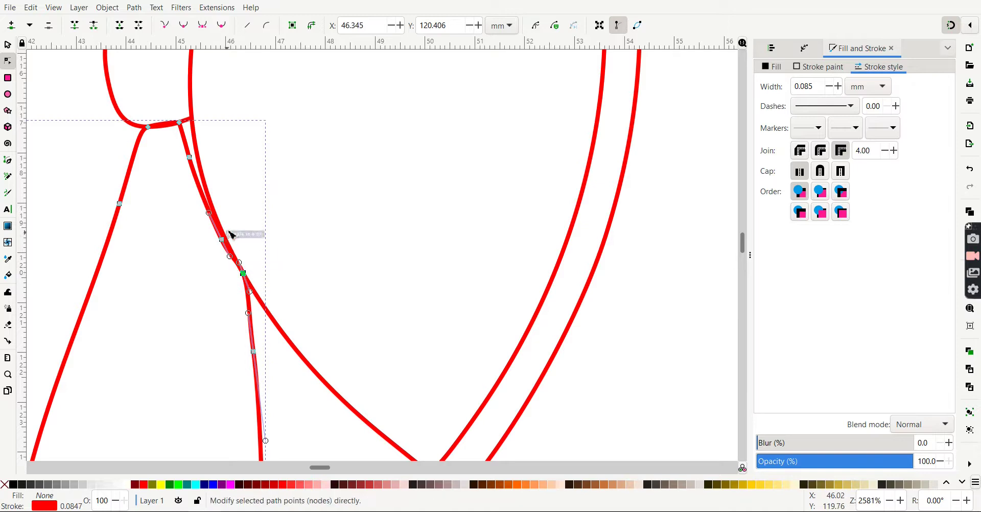
drag(223, 239, 255, 175)
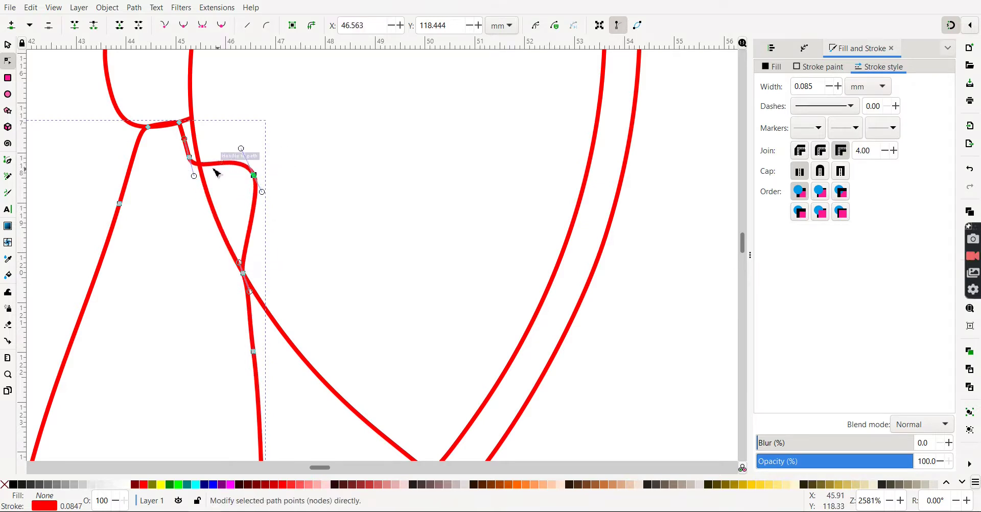
drag(190, 157, 200, 109)
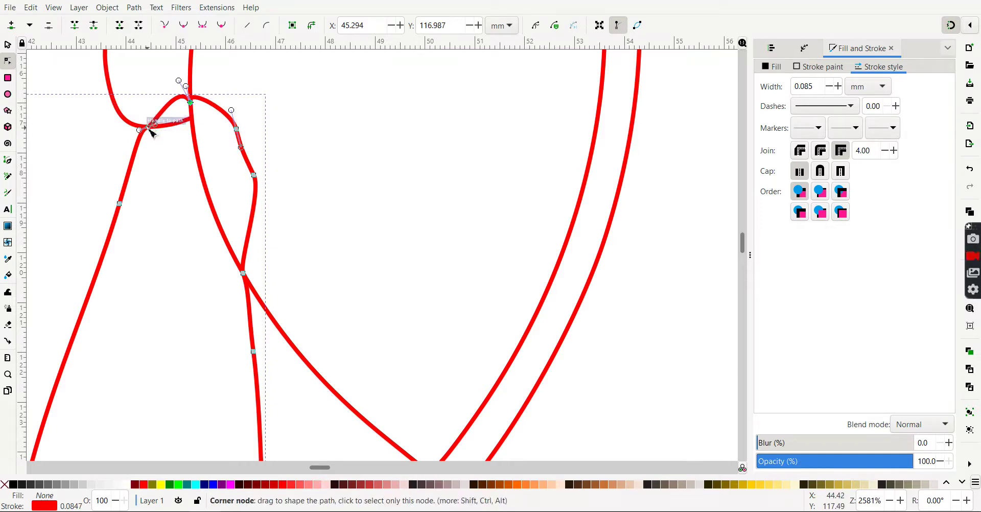
- Break the lower blade's path at its two contact nodes with the hub and the nose cone
ctrl+scroll(158, 259, down, 2)
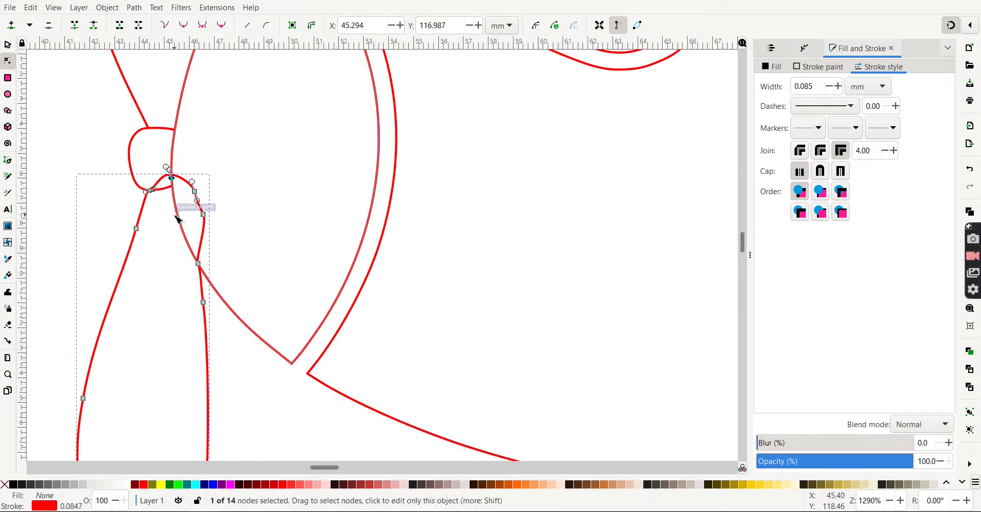
ctrl+scroll(152, 215, up, 5)
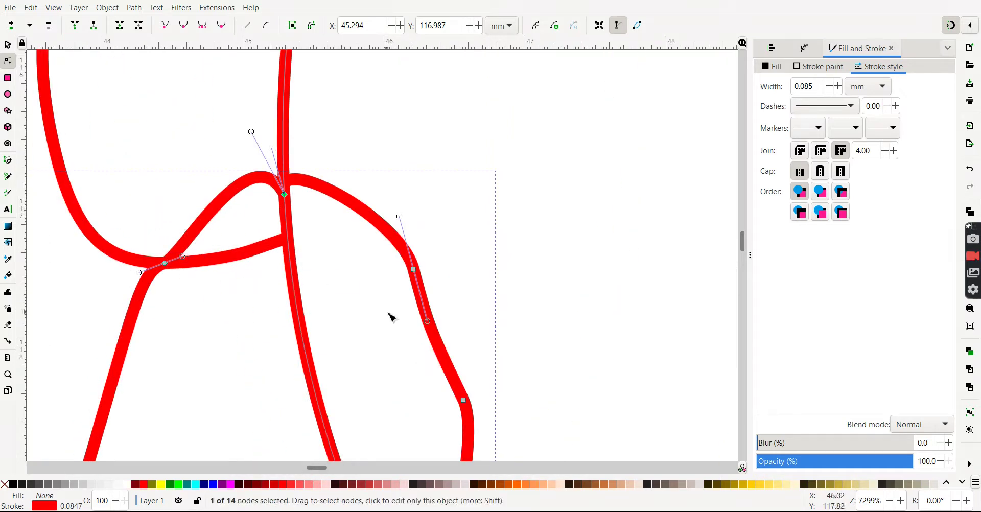
drag(747, 247, 746, 242)
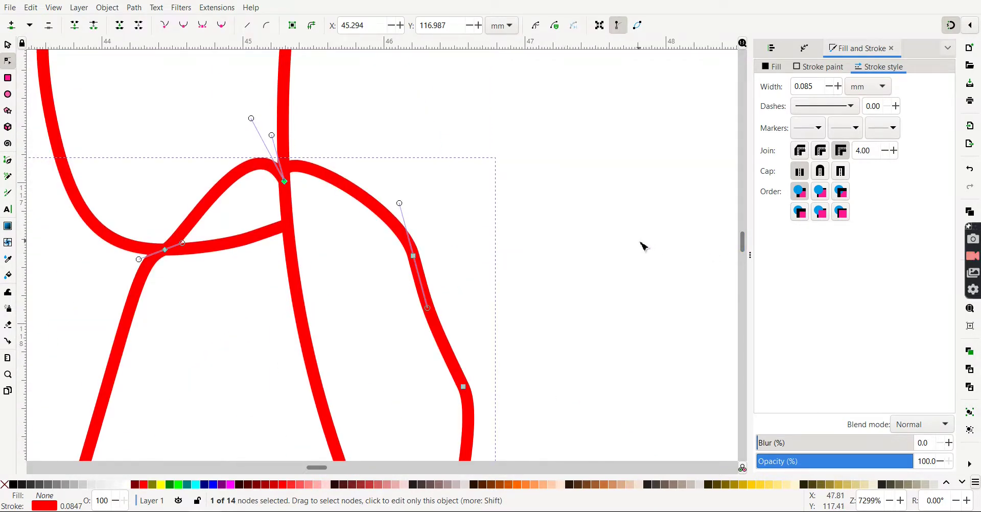
scroll(644, 247, down, 2)
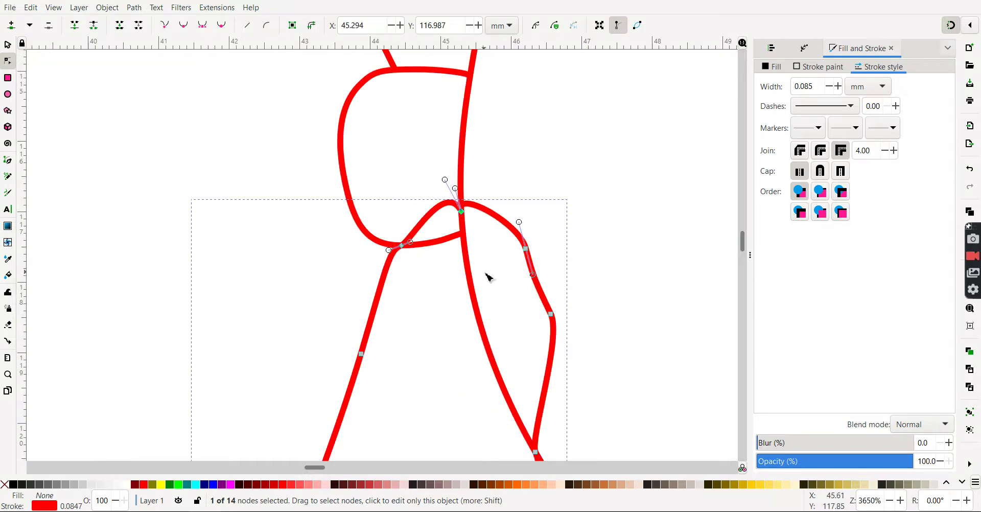
drag(321, 472, 324, 471)
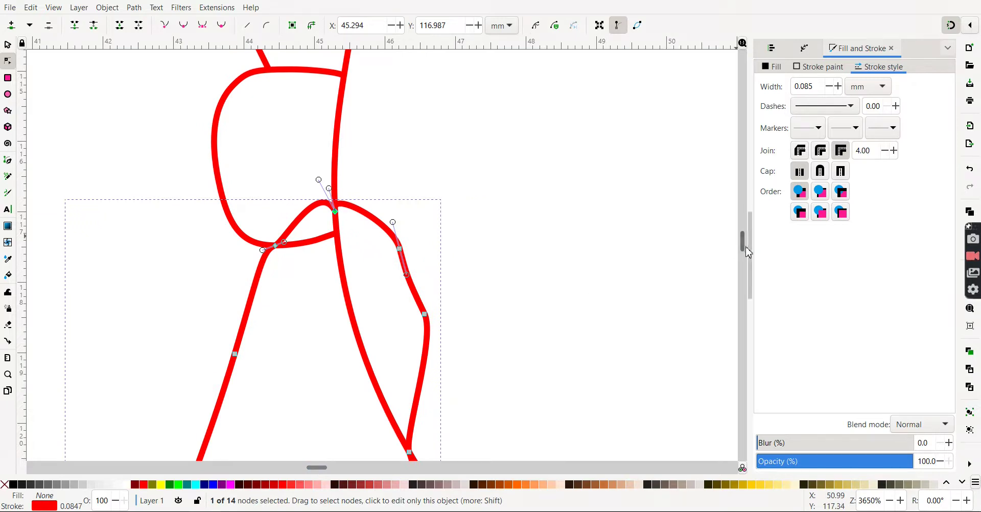
scroll(747, 252, down, 5)
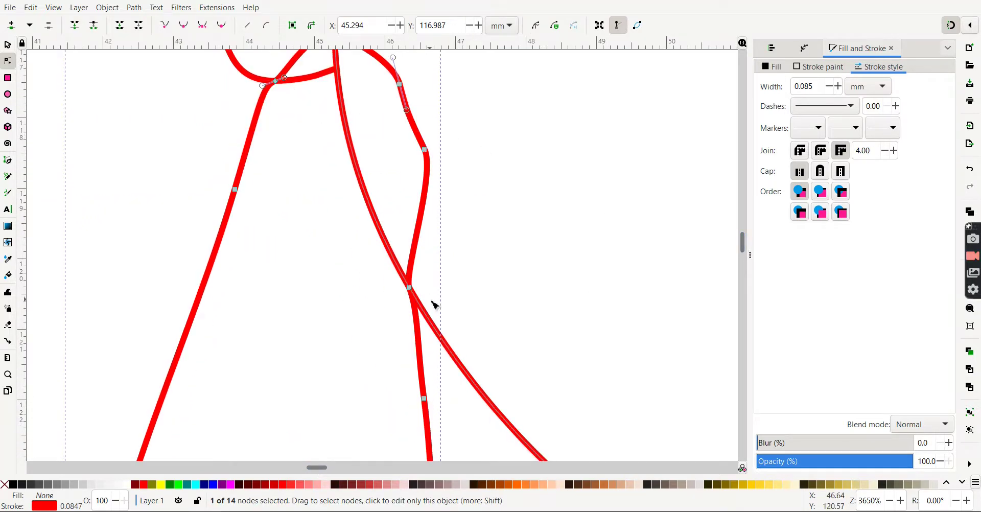
click(409, 288)
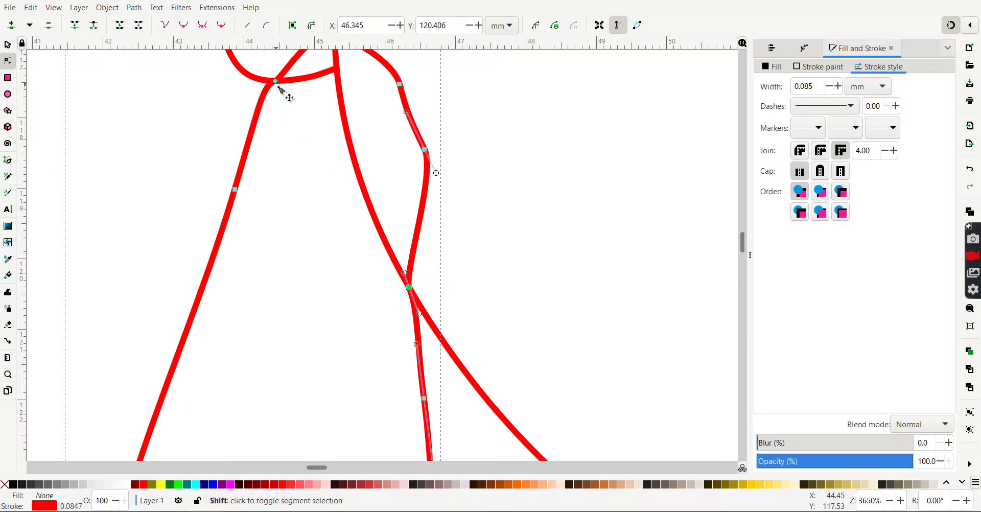
shift+click(276, 82)
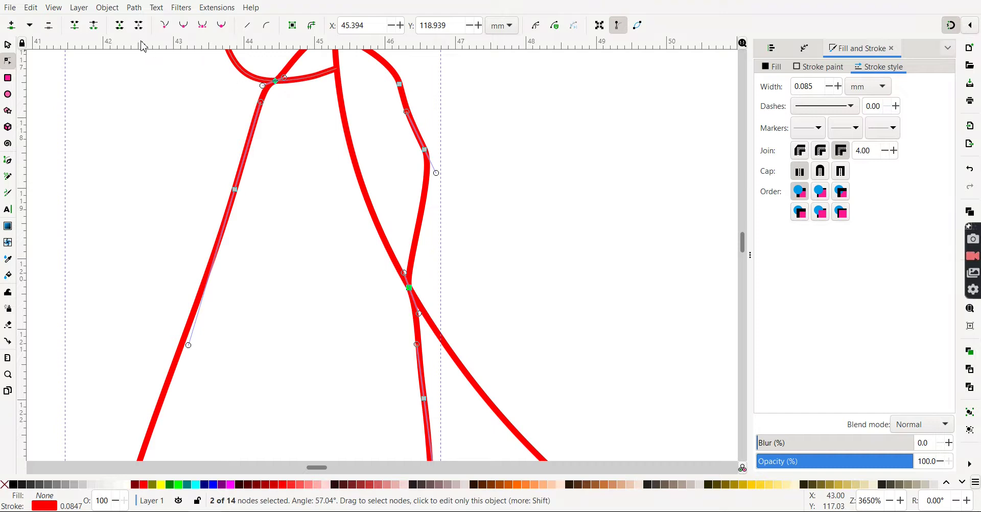
click(94, 27)
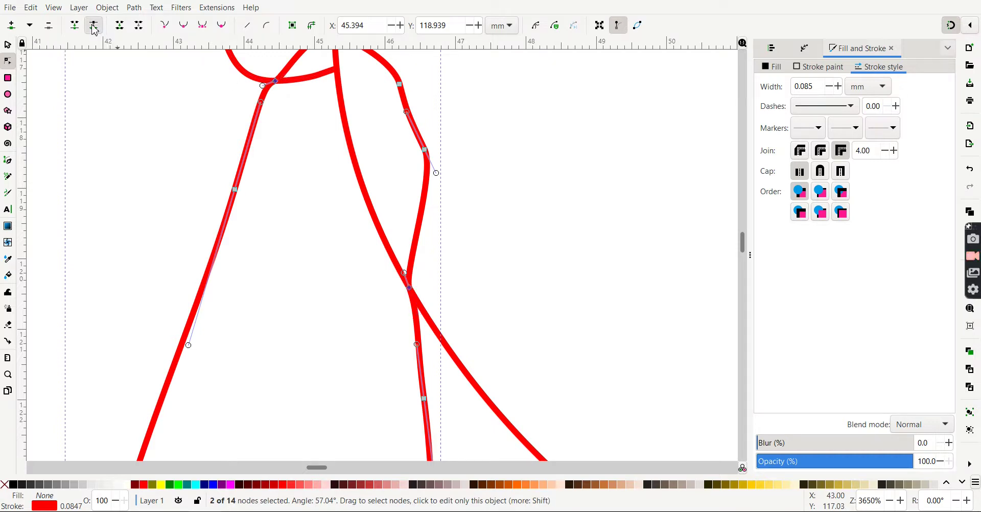
- Break the lower blade apart and delete the separated piece that overlaps the hub and nose cone
click(13, 47)
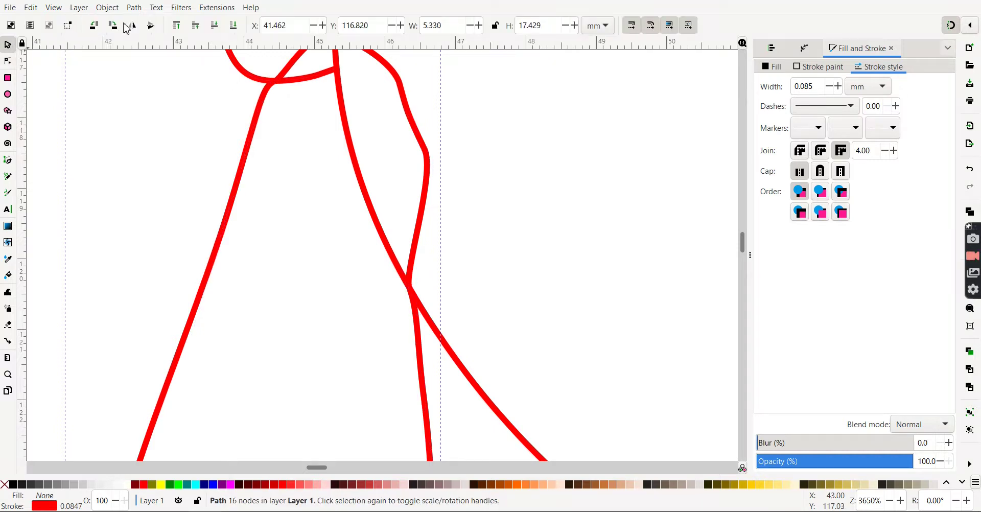
click(135, 8)
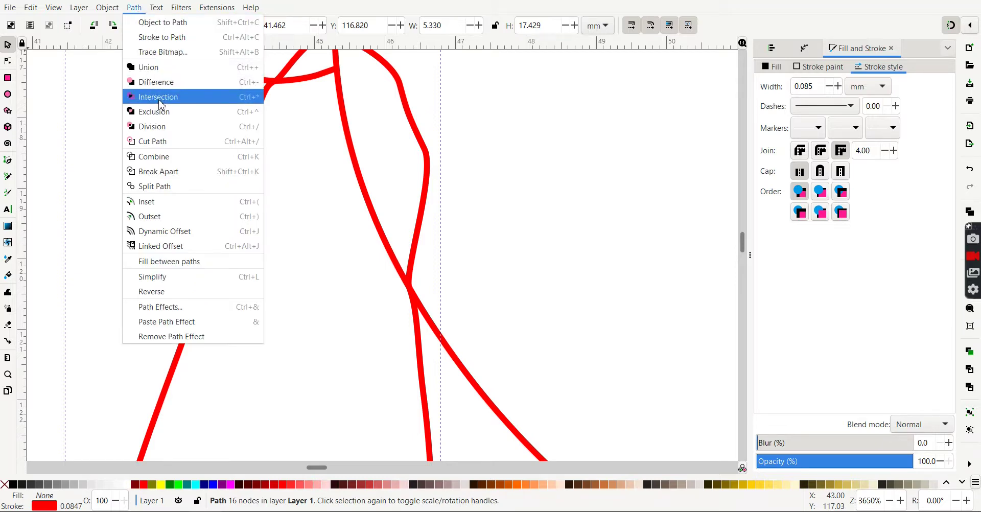
click(169, 172)
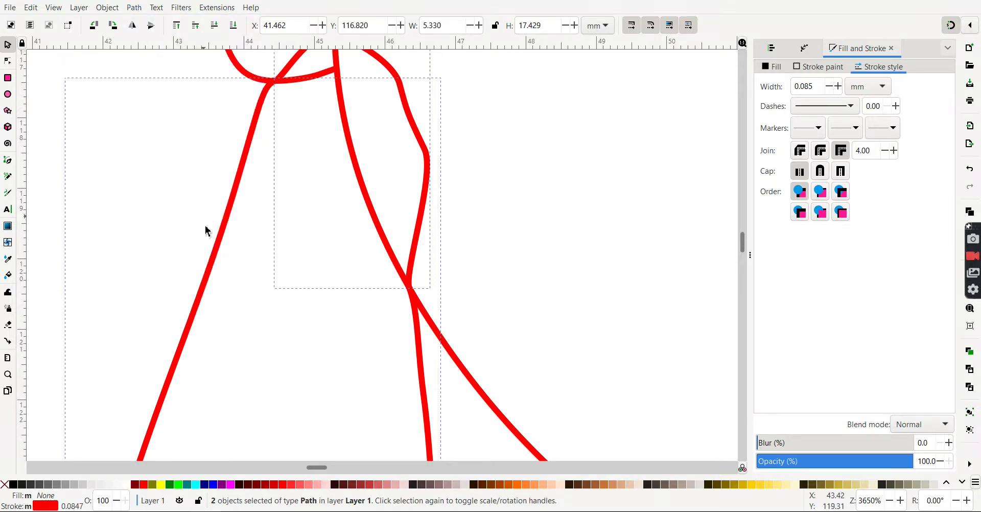
key(shift)
shift+click(210, 280)
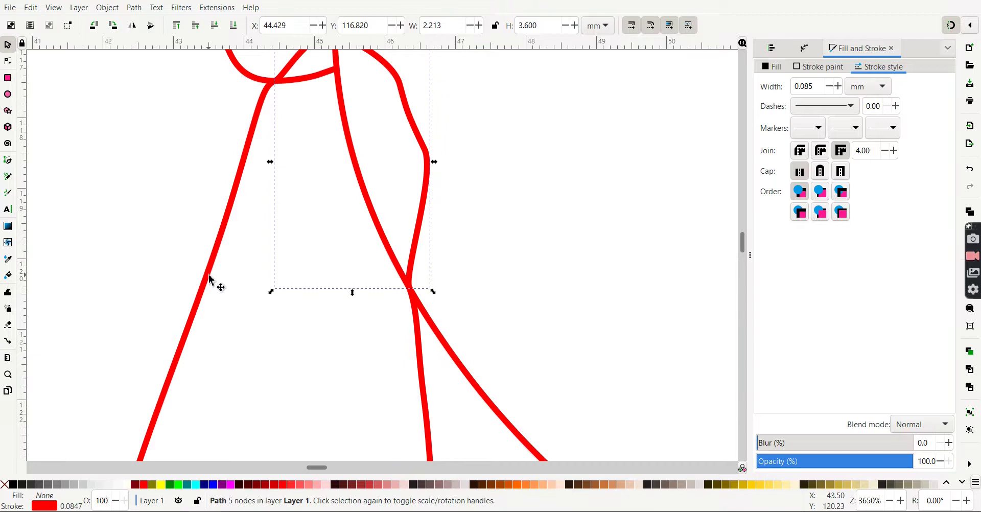
key(Escape)
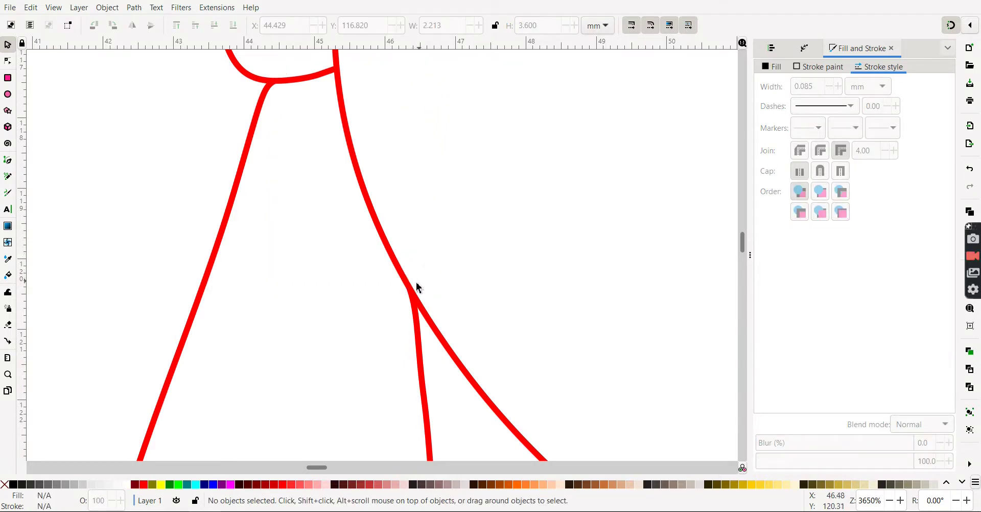
- Snap the nose cone's upper and lower corner nodes onto the matching corners of the adjacent fuselage outline
scroll(267, 232, down, 5)
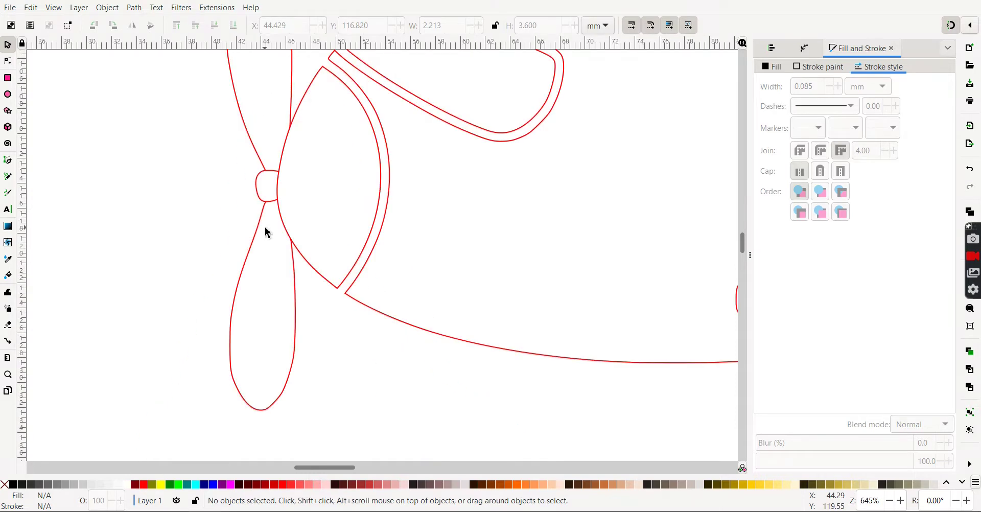
scroll(267, 233, down, 2)
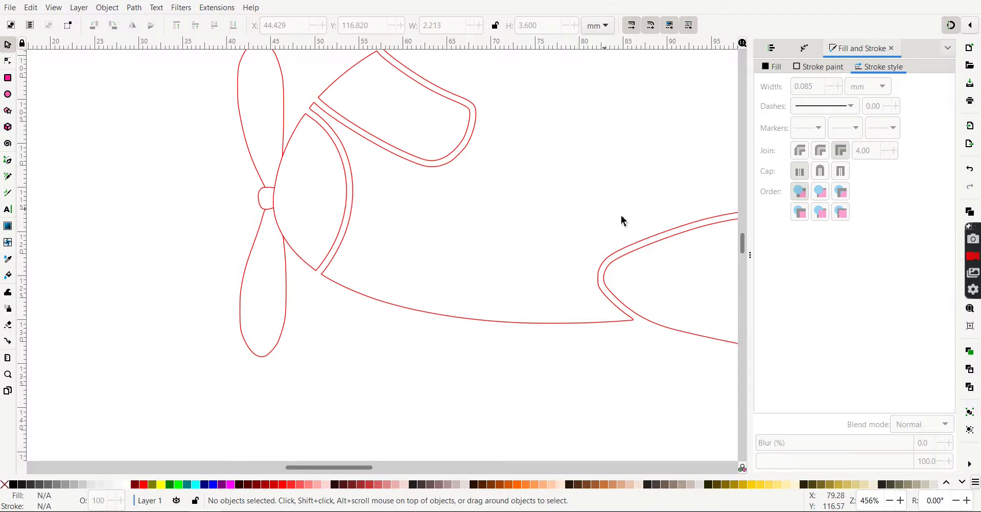
ctrl+scroll(269, 92, up, 2)
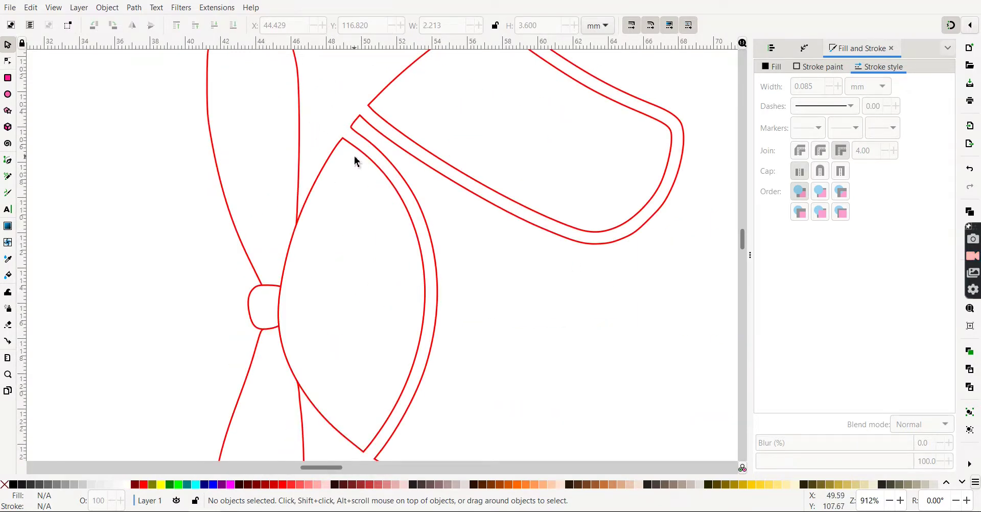
click(423, 212)
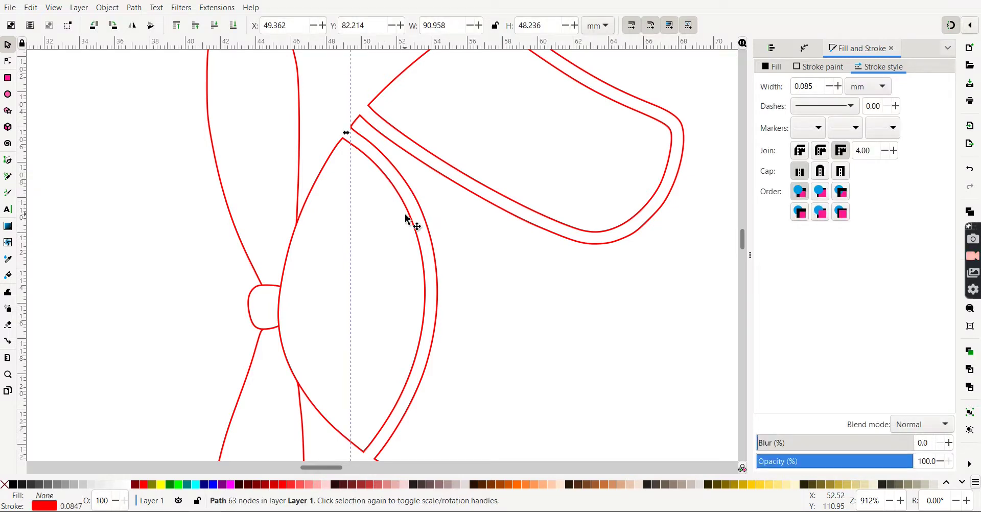
click(197, 242)
click(7, 61)
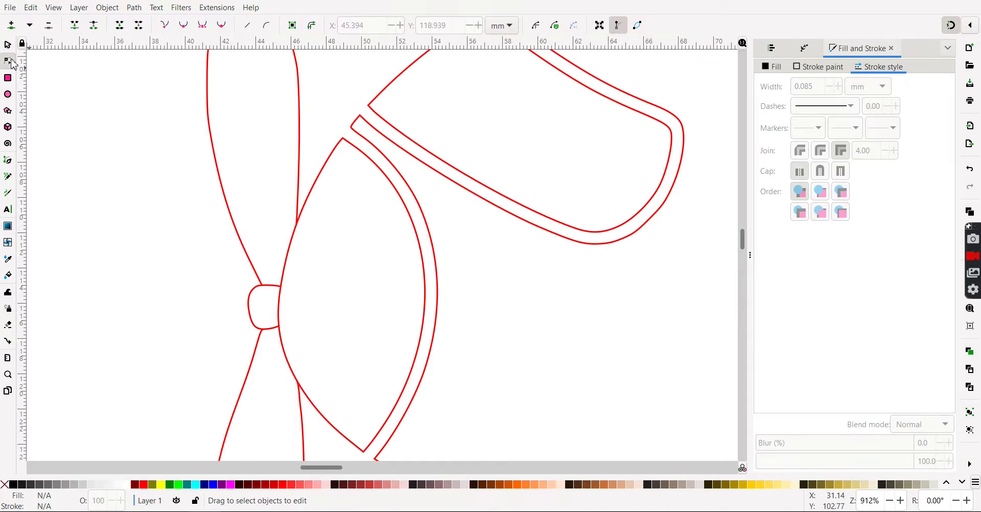
click(324, 175)
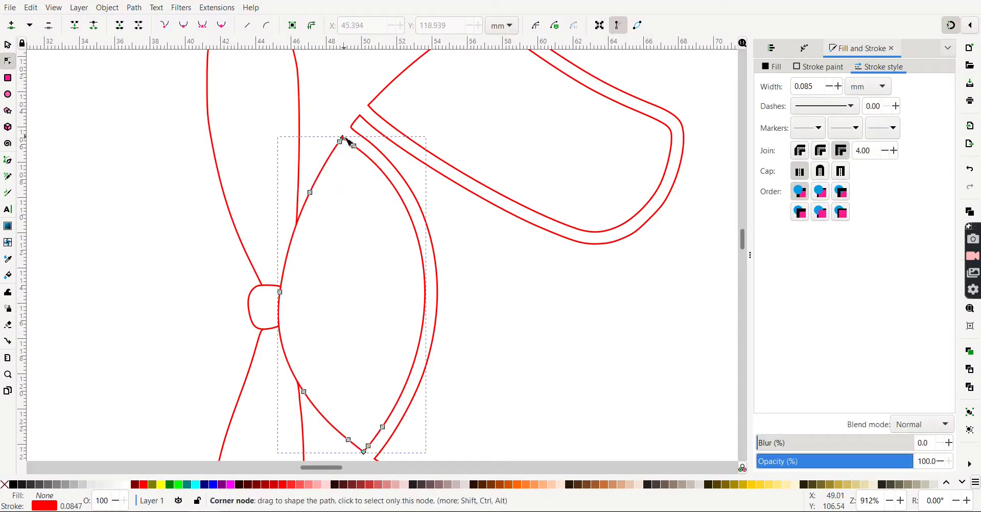
drag(344, 138, 352, 127)
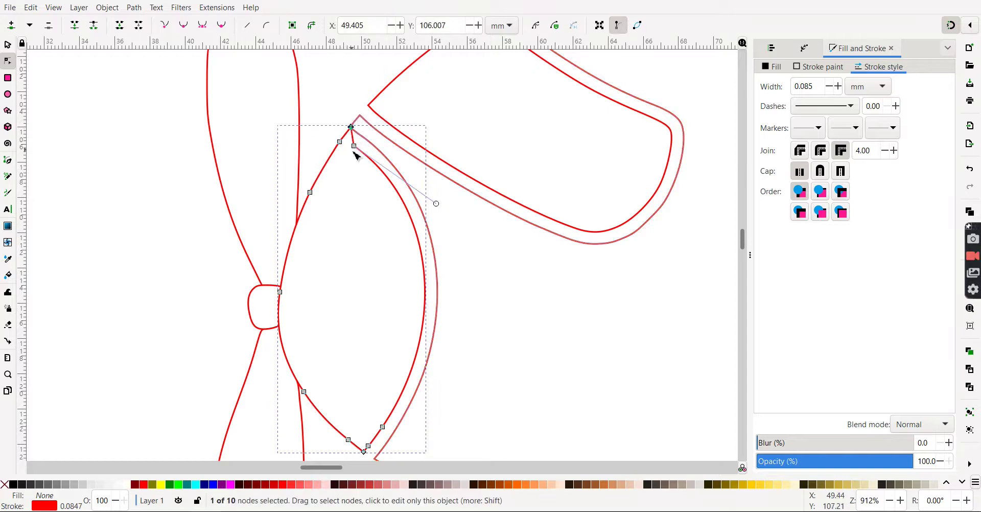
drag(364, 452, 375, 458)
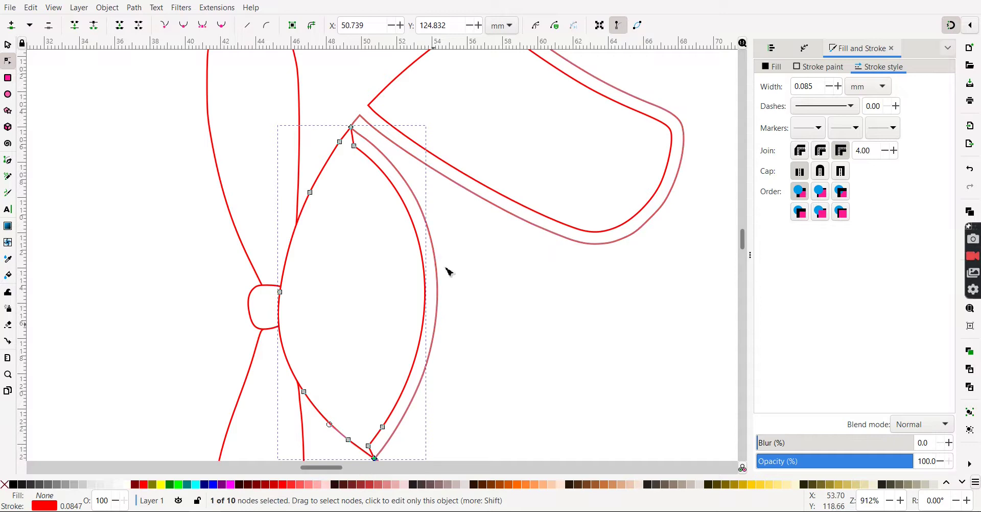
- Break the nose cone's path apart at its two corner nodes and delete the separated arc that duplicates the fuselage edge
shift+click(352, 128)
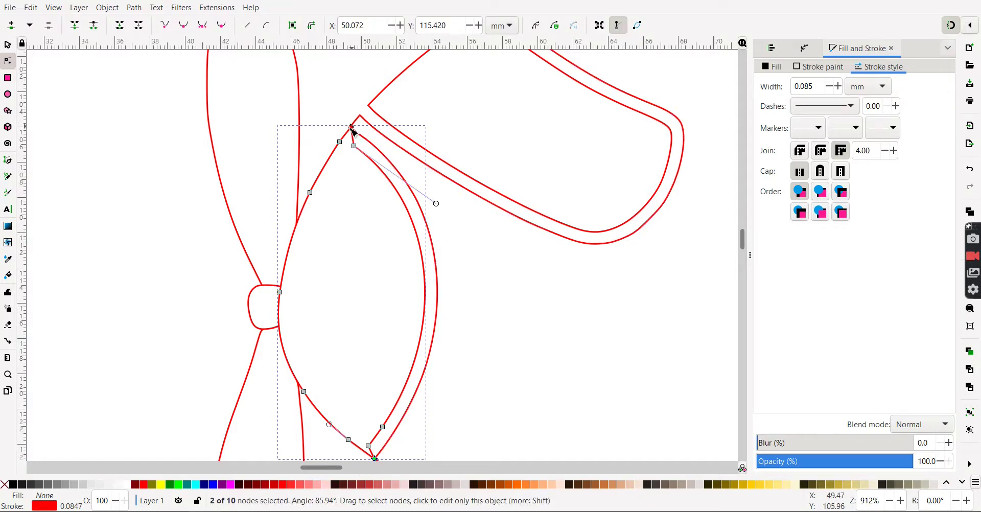
click(98, 31)
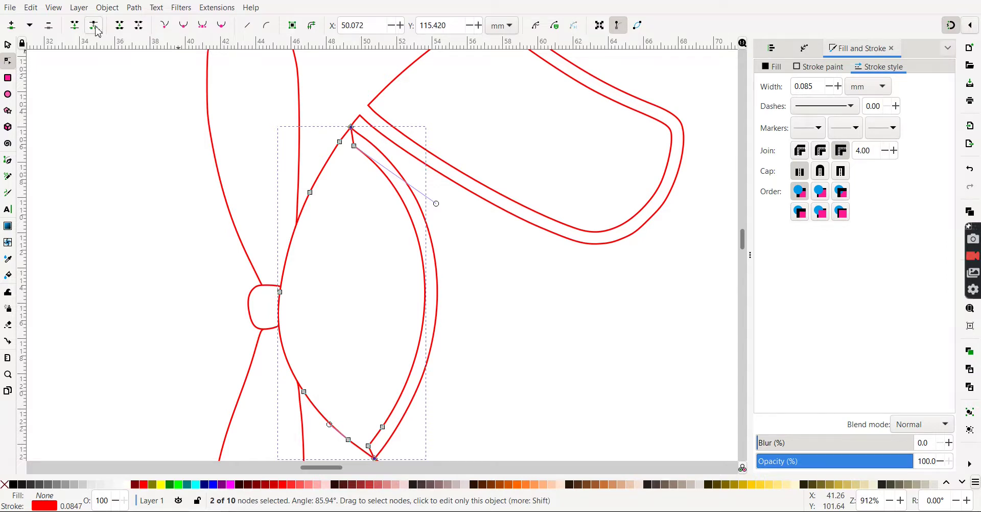
click(8, 45)
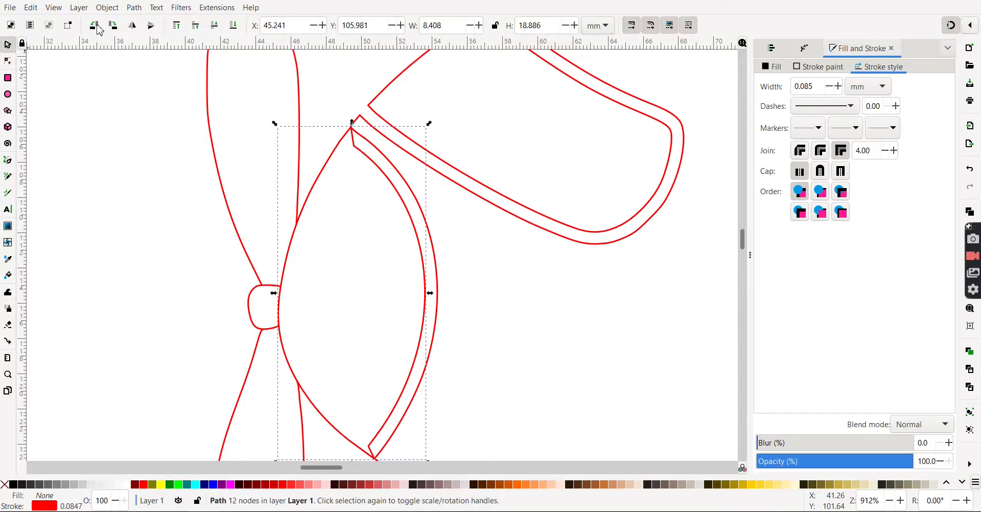
click(134, 8)
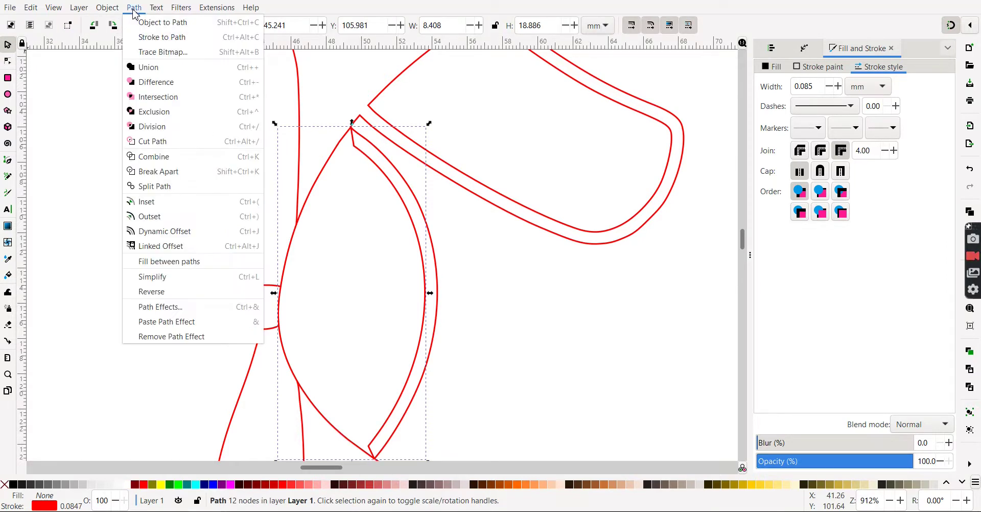
click(162, 171)
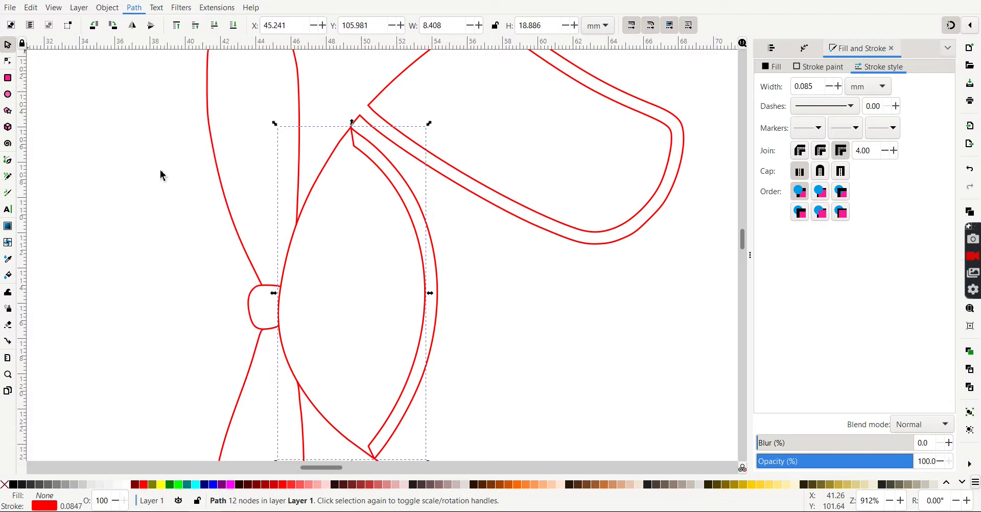
shift+click(315, 193)
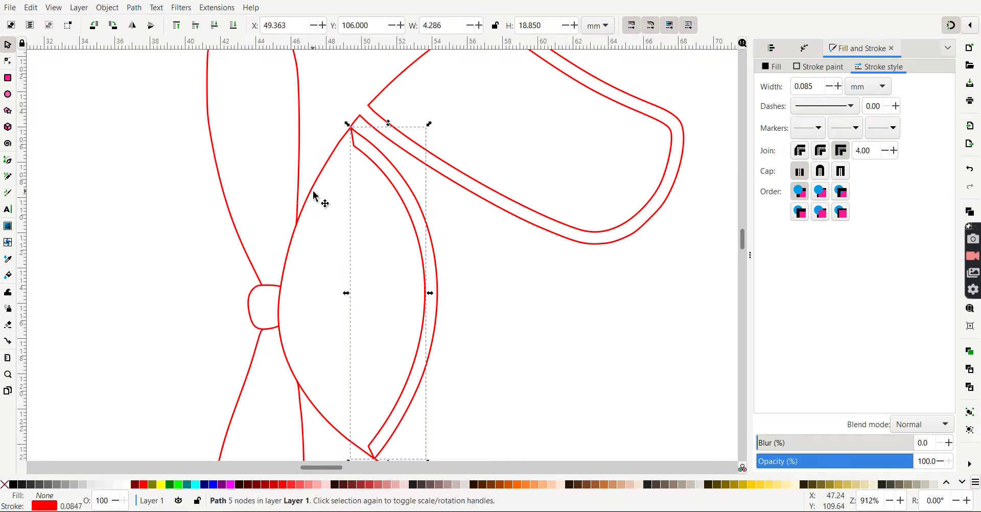
click(317, 197)
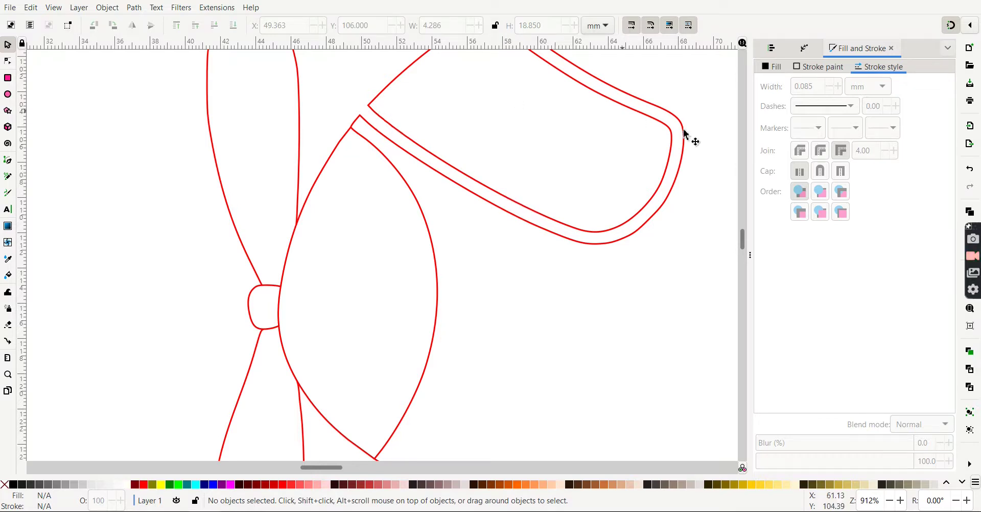
- Snap the cockpit window's lower and upper corner nodes onto the matching corners of the surrounding fuselage outline
scroll(747, 246, up, 4)
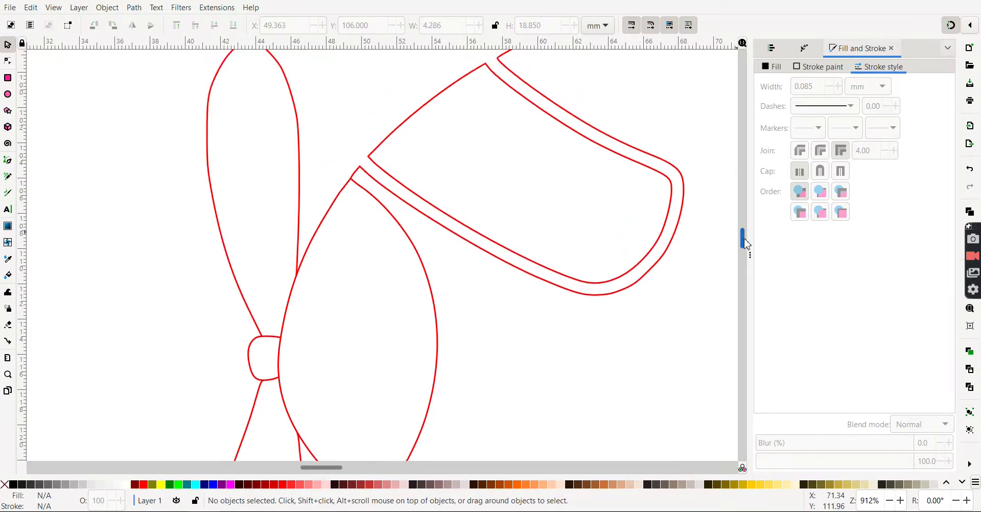
click(7, 61)
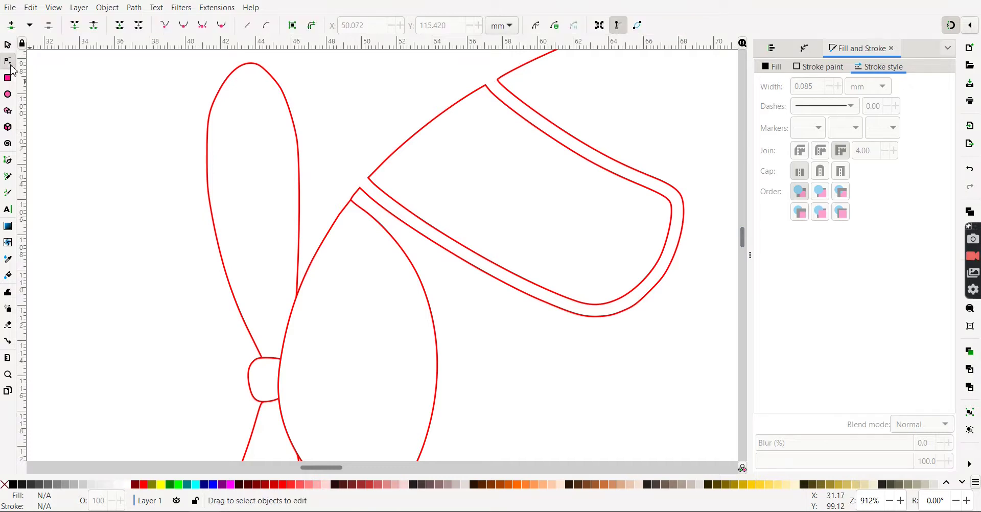
click(379, 190)
drag(368, 180, 361, 189)
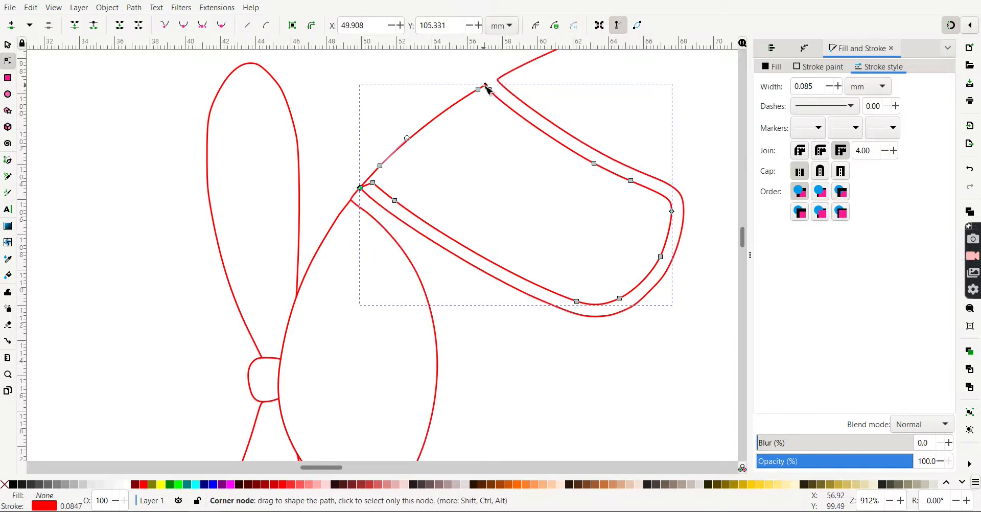
drag(486, 85, 497, 80)
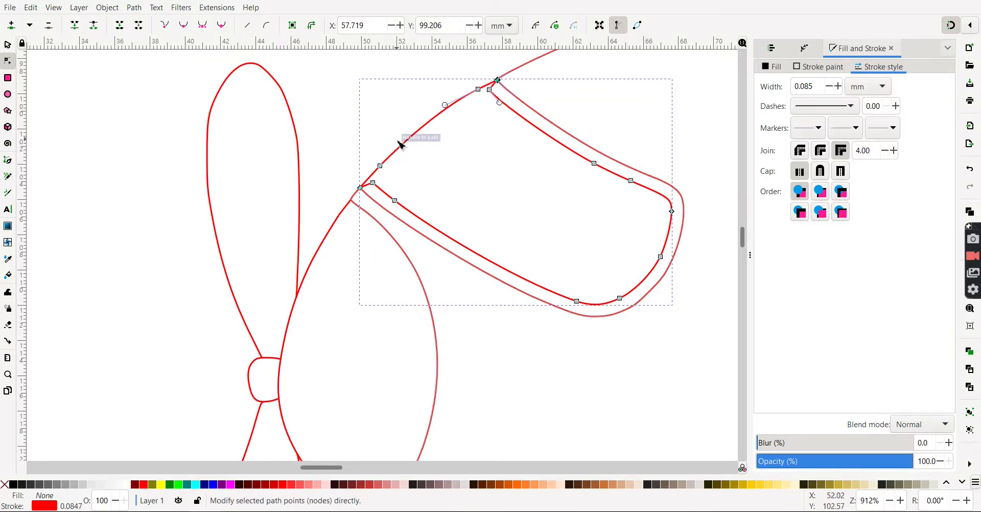
- Break the cockpit window's path apart at its two snapped corners and delete the separated inner contour
shift+click(362, 190)
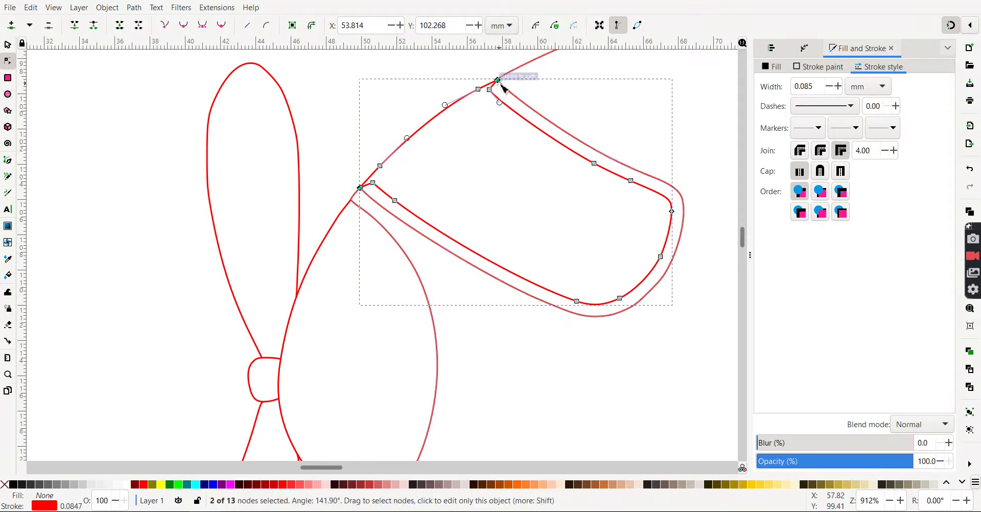
click(98, 31)
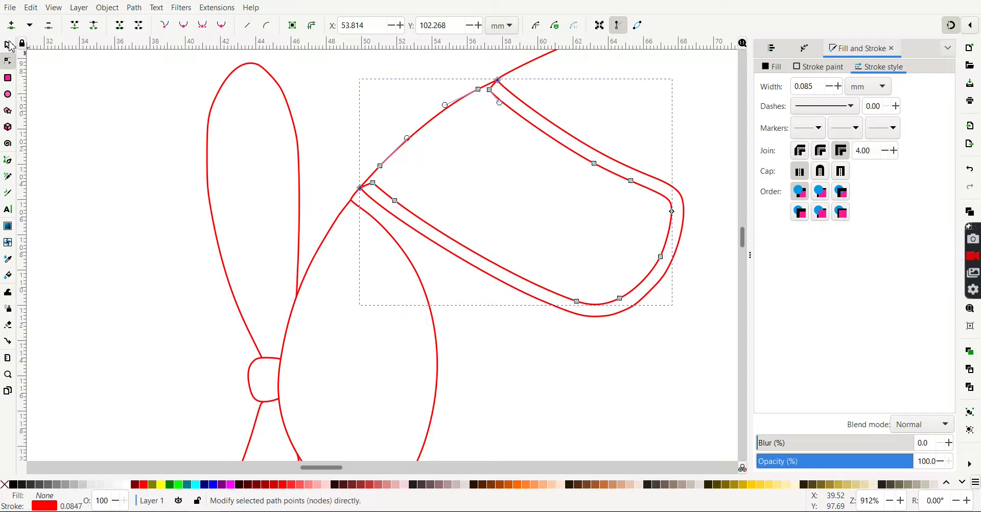
click(9, 45)
click(131, 8)
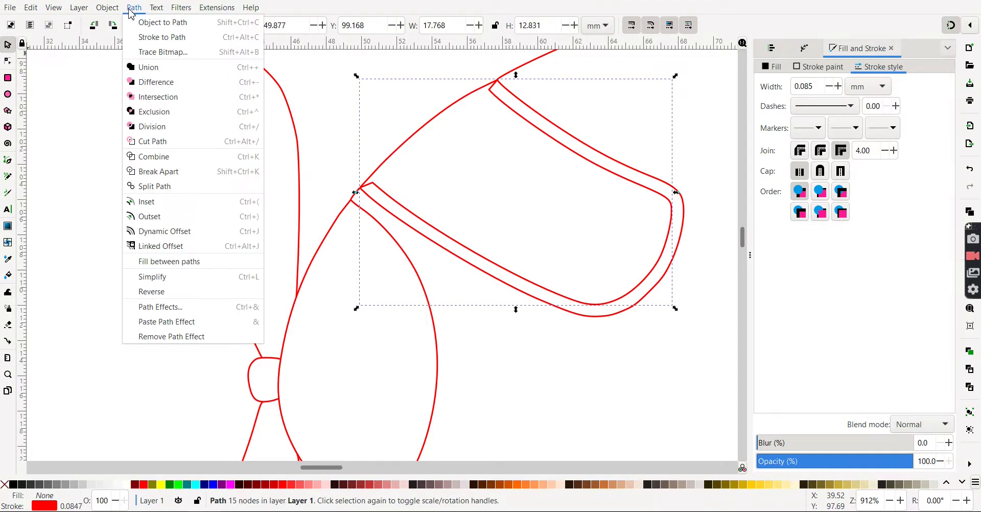
click(172, 177)
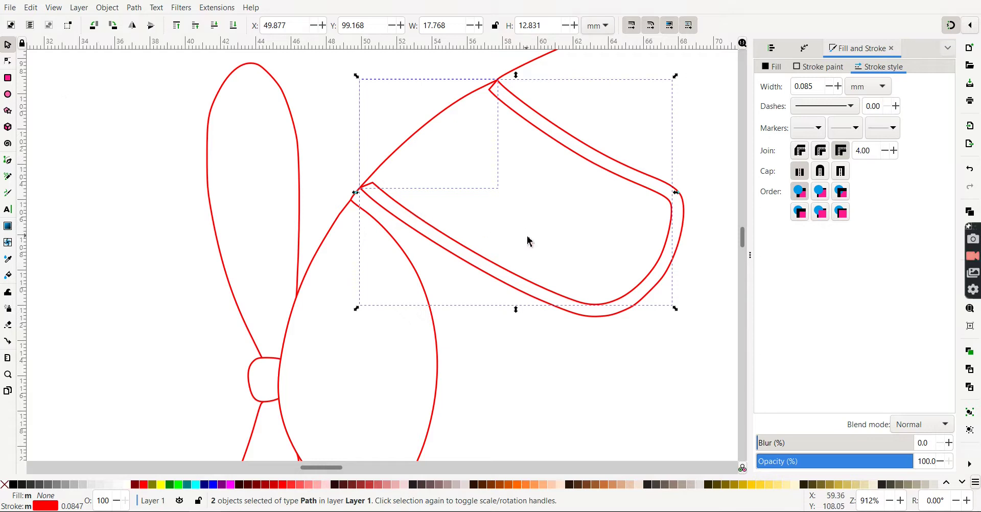
shift+click(409, 146)
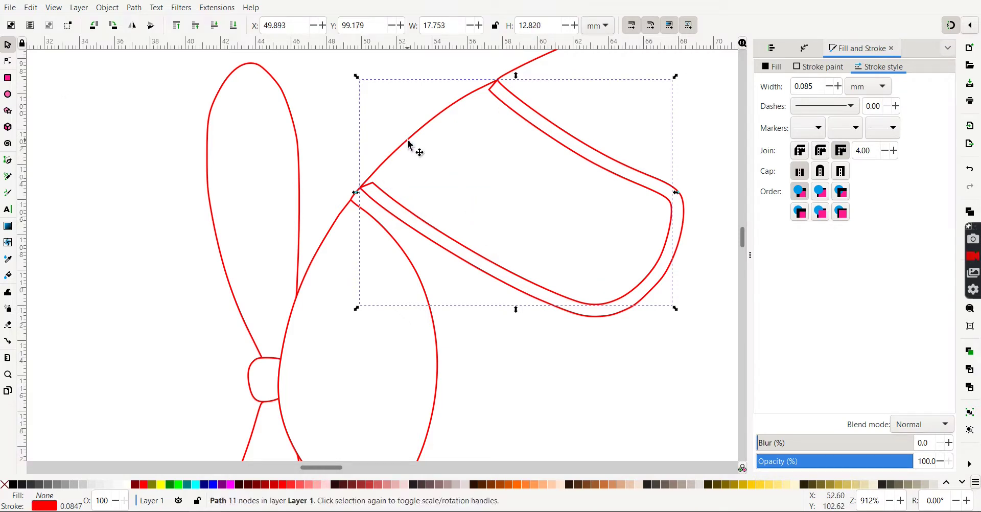
key(Delete)
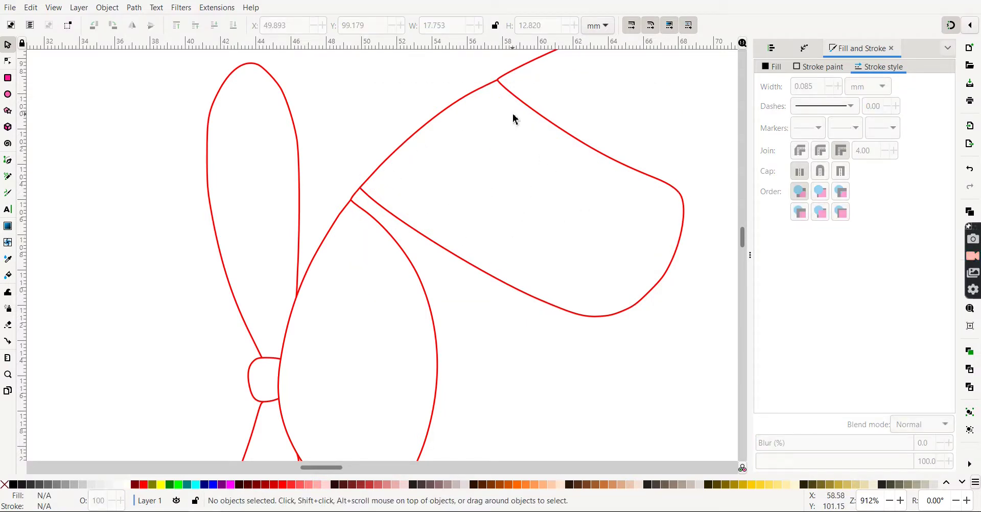
- Snap the two corner nodes of the fuselage outline beside the wing onto the wing's contour
ctrl+scroll(482, 168, down, 3)
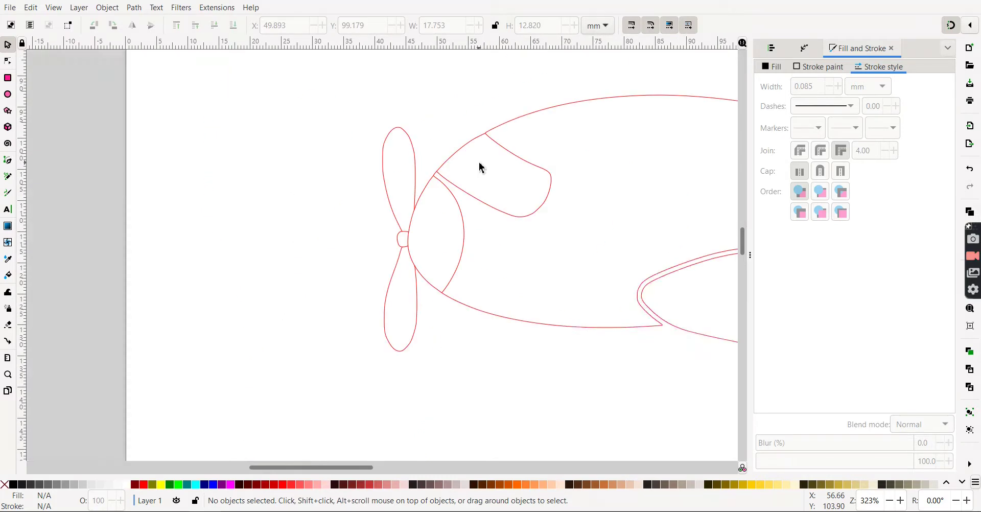
drag(351, 467, 413, 474)
scroll(379, 383, up, 3)
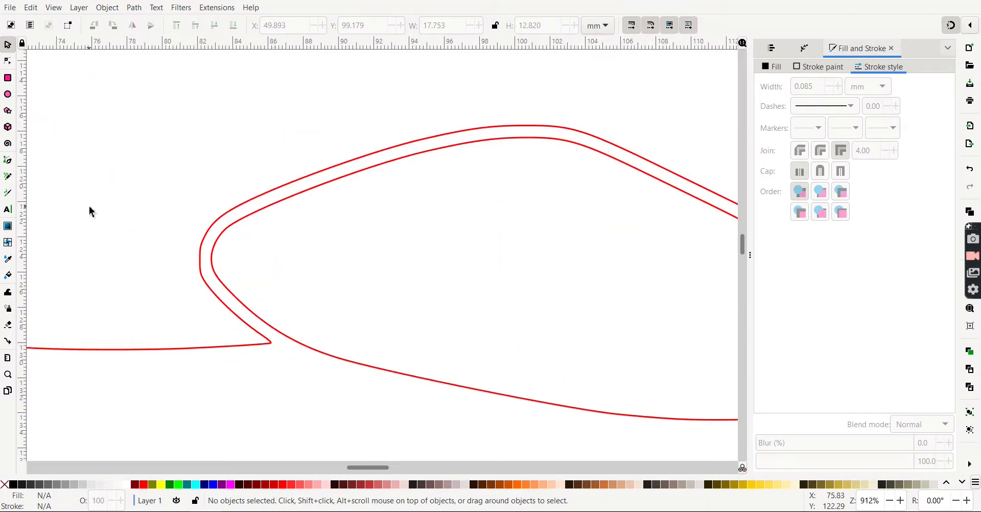
click(9, 62)
click(227, 347)
click(231, 351)
drag(274, 342, 302, 345)
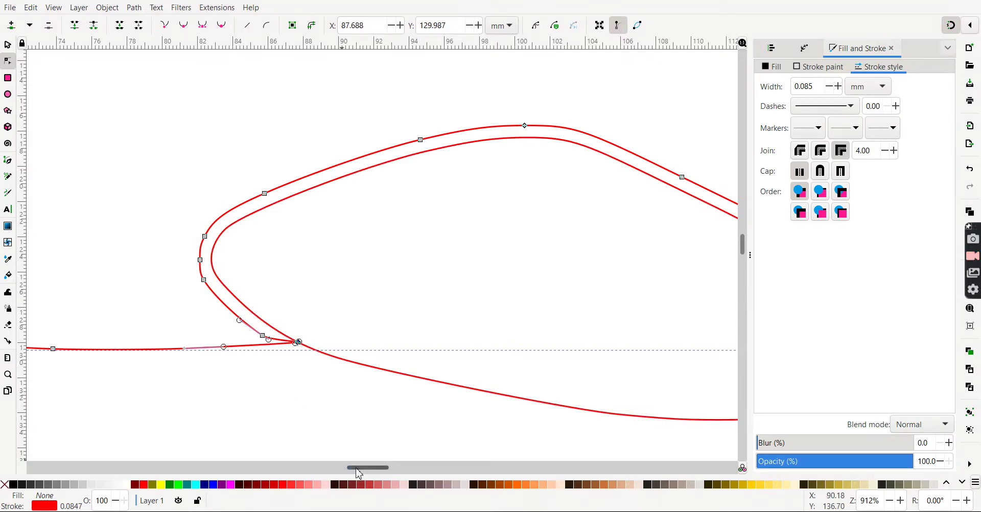
drag(359, 470, 373, 470)
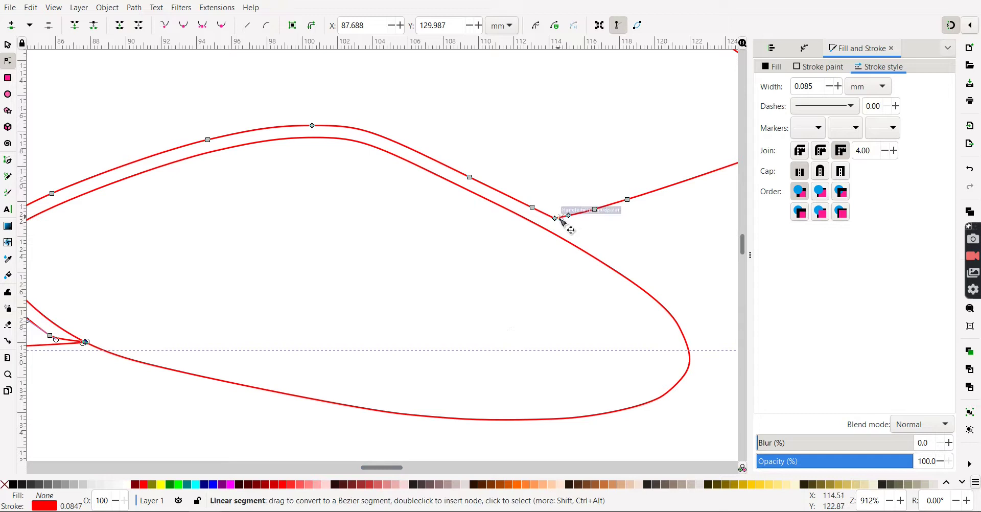
drag(557, 220, 538, 226)
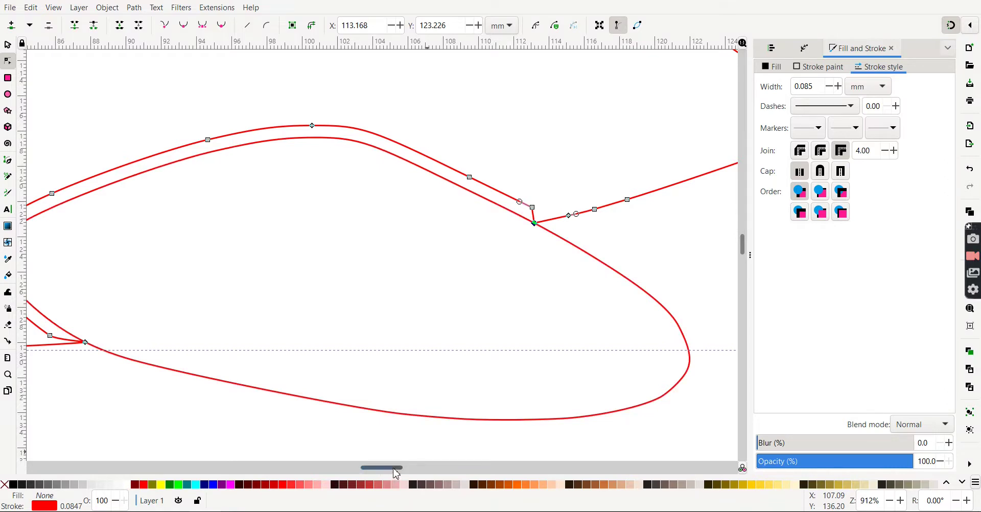
- Break the fuselage path apart at its two contact nodes with the wing and delete the separated piece that parallels the wing's contour
scroll(393, 476, left, 3)
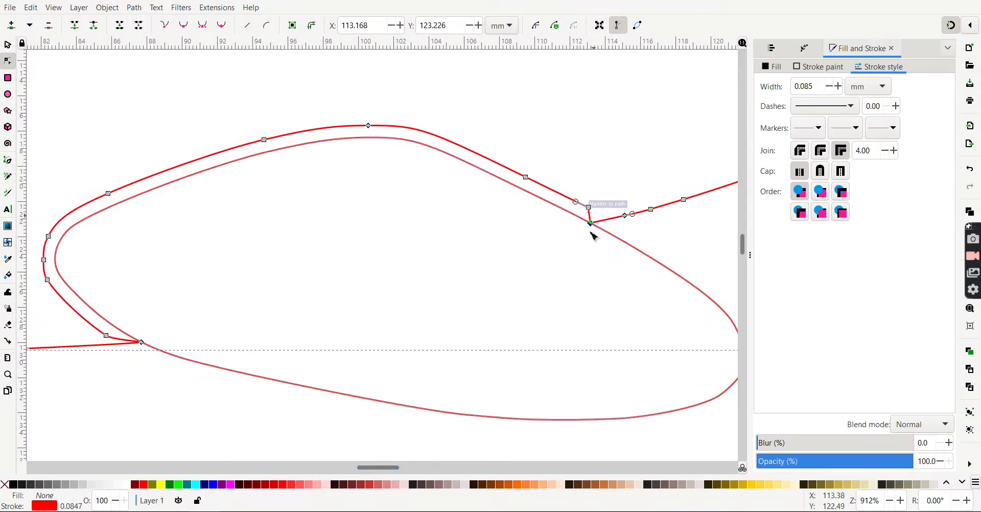
shift+click(143, 342)
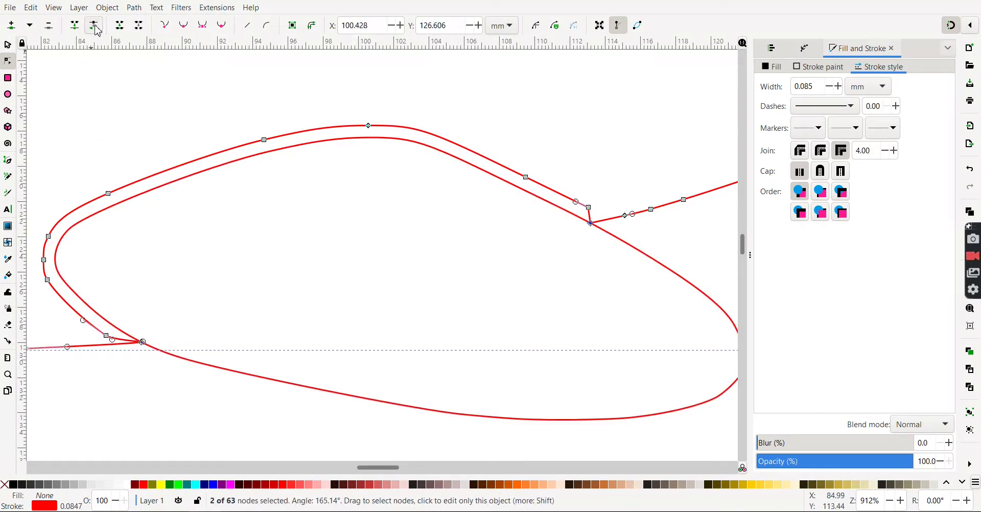
click(10, 46)
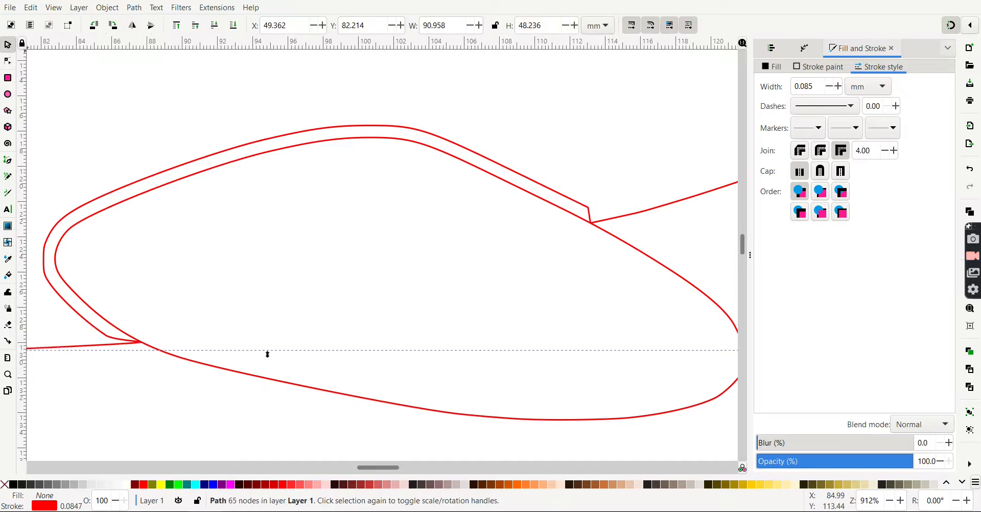
click(136, 8)
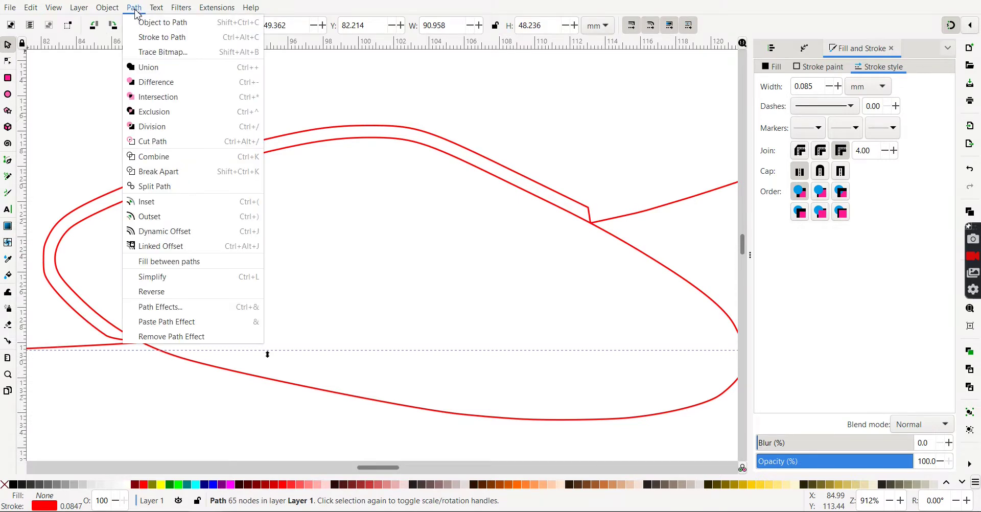
click(170, 174)
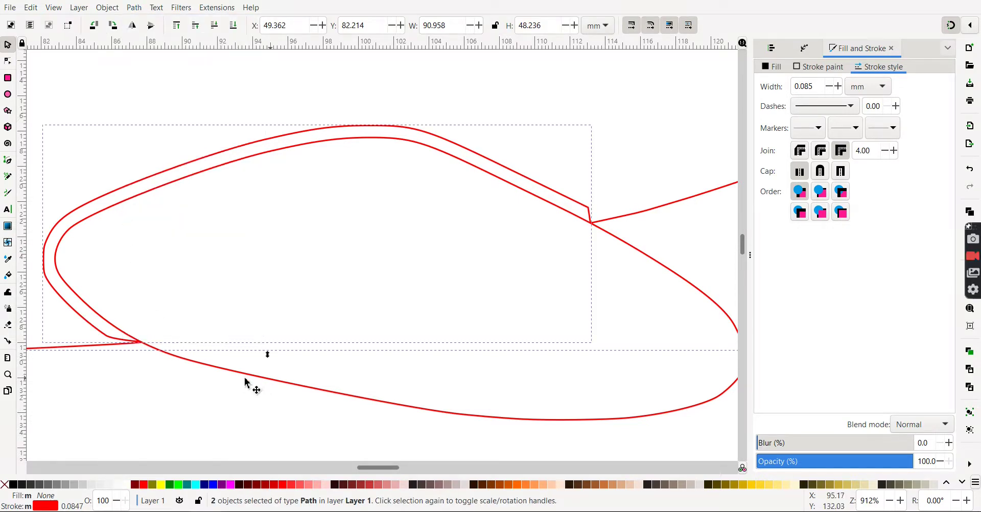
shift+click(673, 208)
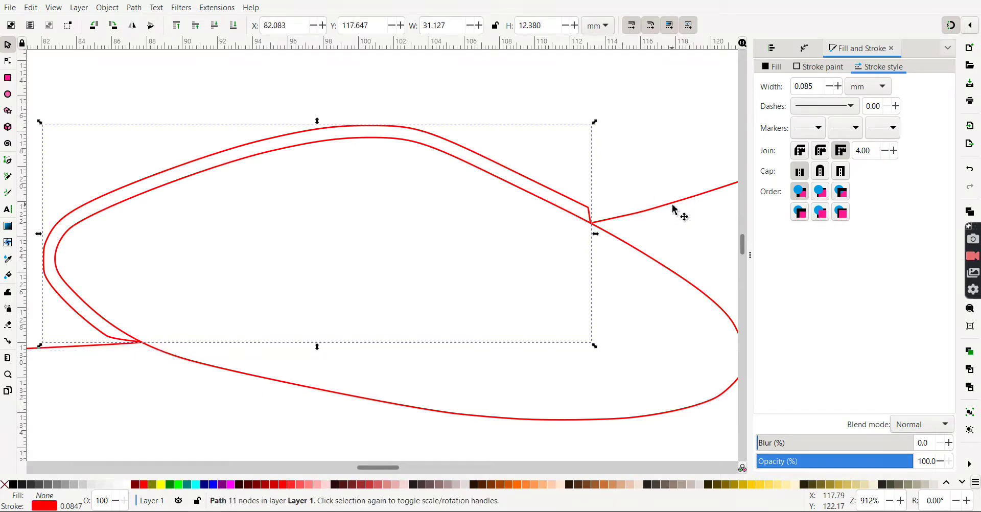
key(Delete)
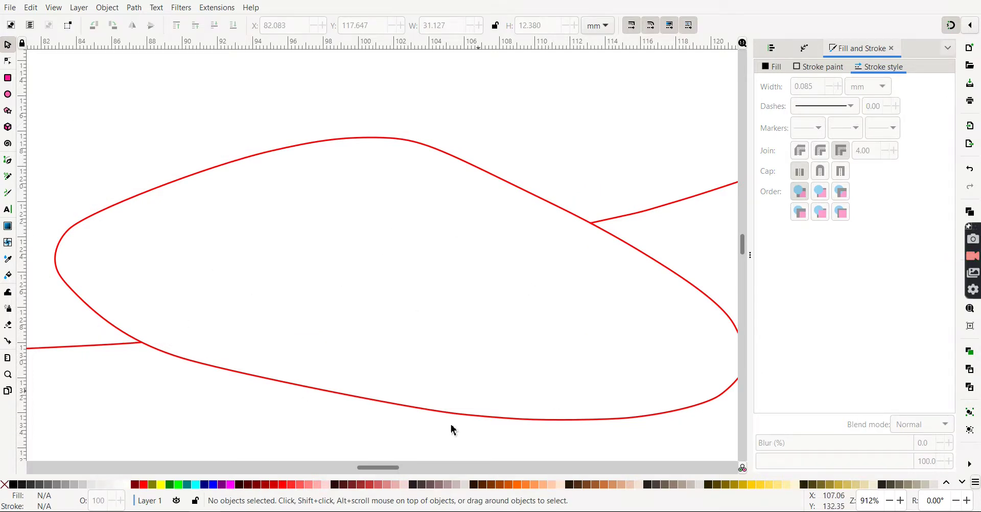
- Snap the fuselage outline's lower corner node beside the tailplane onto the tailplane's contour, in line with the fuselage's underside
drag(391, 469, 415, 468)
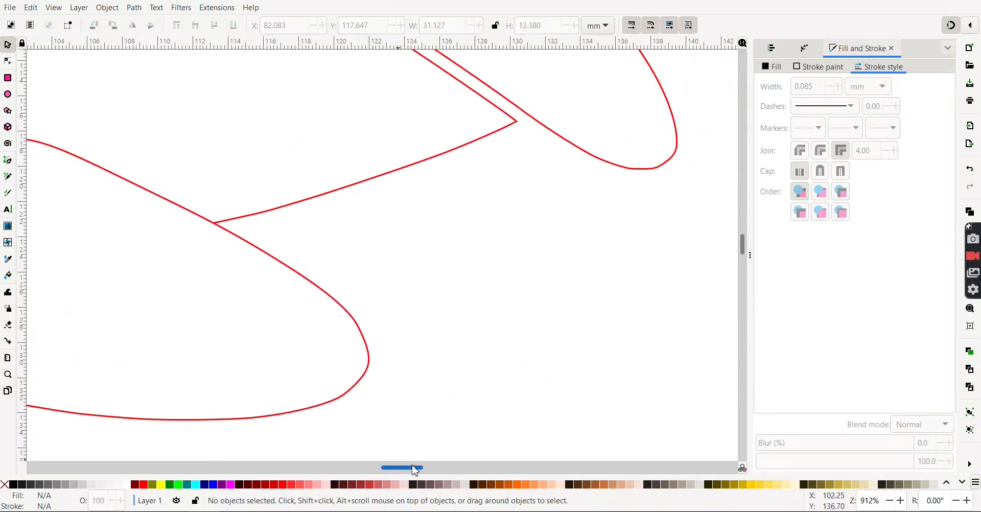
drag(744, 253, 747, 248)
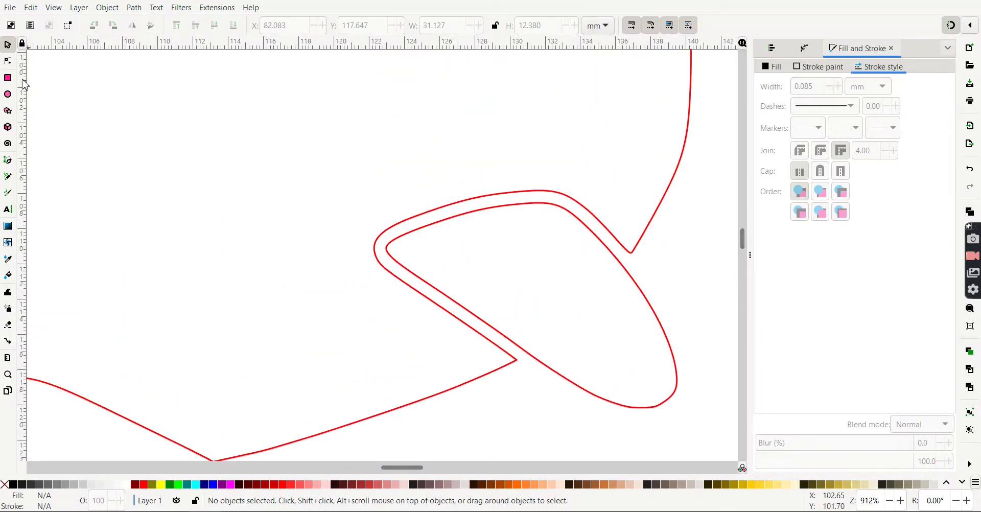
click(7, 62)
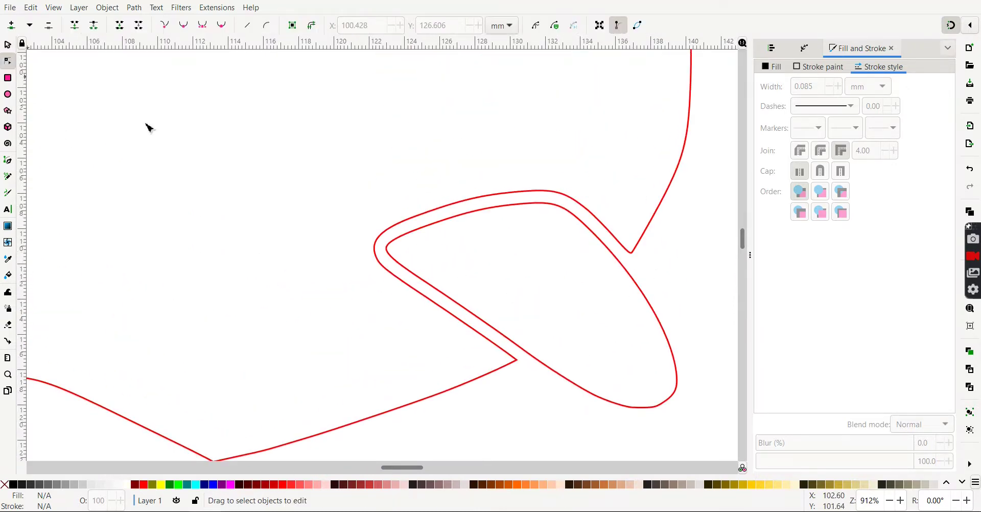
click(517, 363)
drag(521, 362, 534, 356)
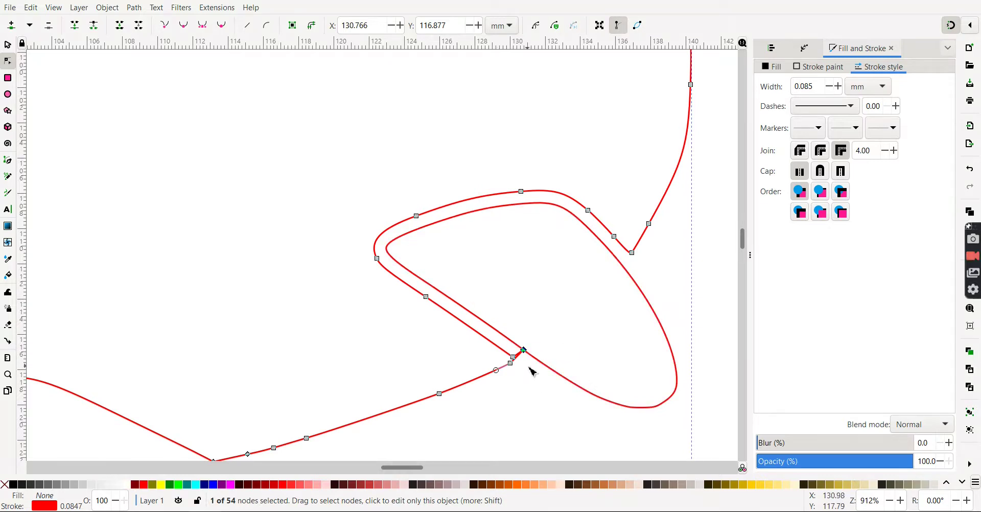
ctrl+scroll(538, 368, up, 4)
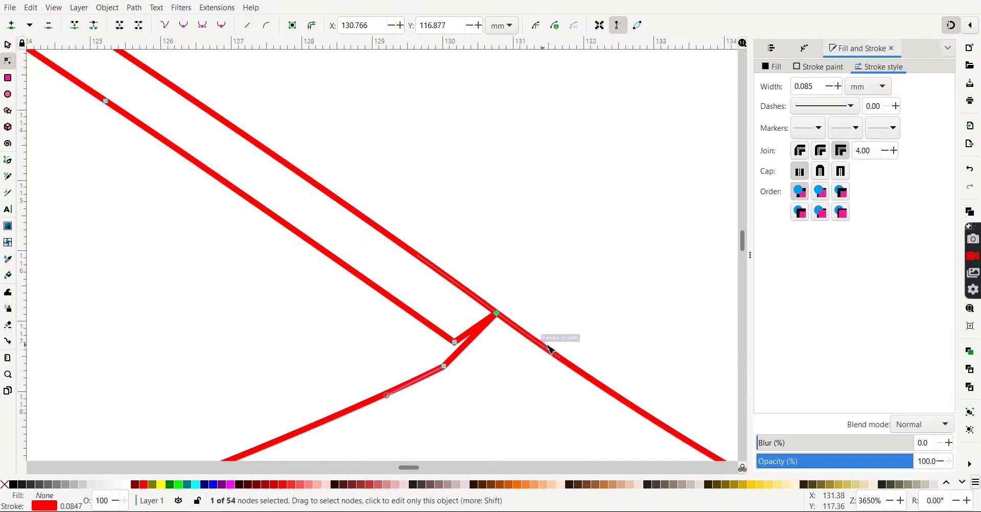
drag(502, 316, 522, 333)
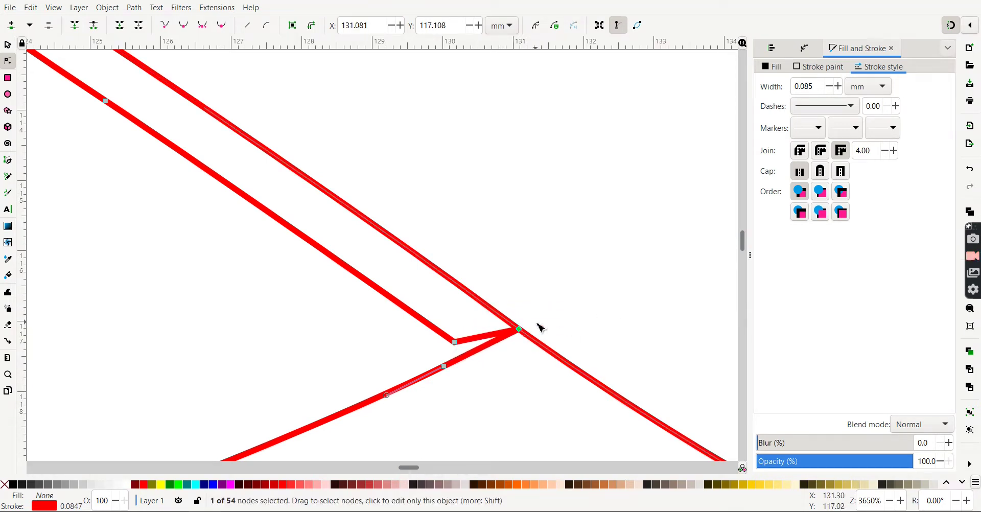
- Snap the fuselage outline's upper corner node beside the tailplane onto the tailplane's contour, where the tail fin's rear edge meets it
ctrl+scroll(540, 326, down, 2)
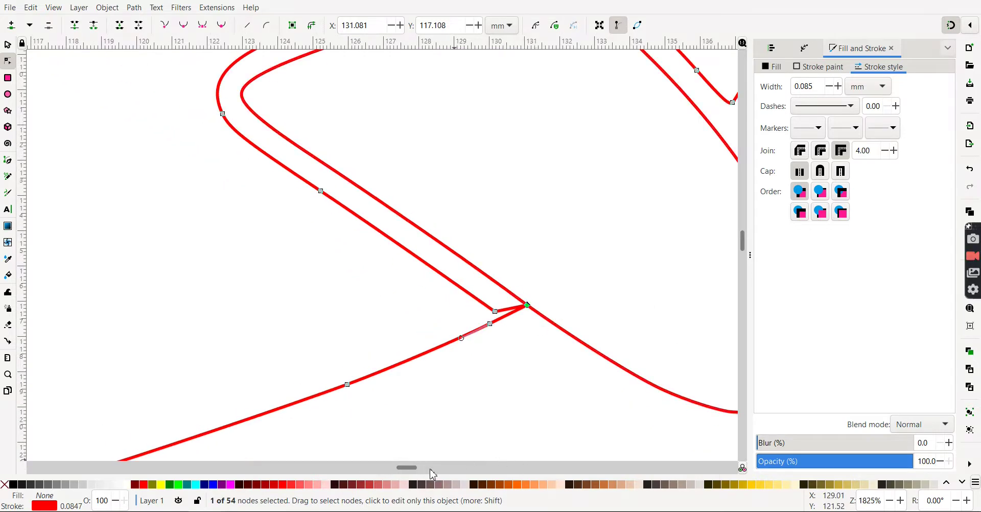
drag(414, 471, 419, 471)
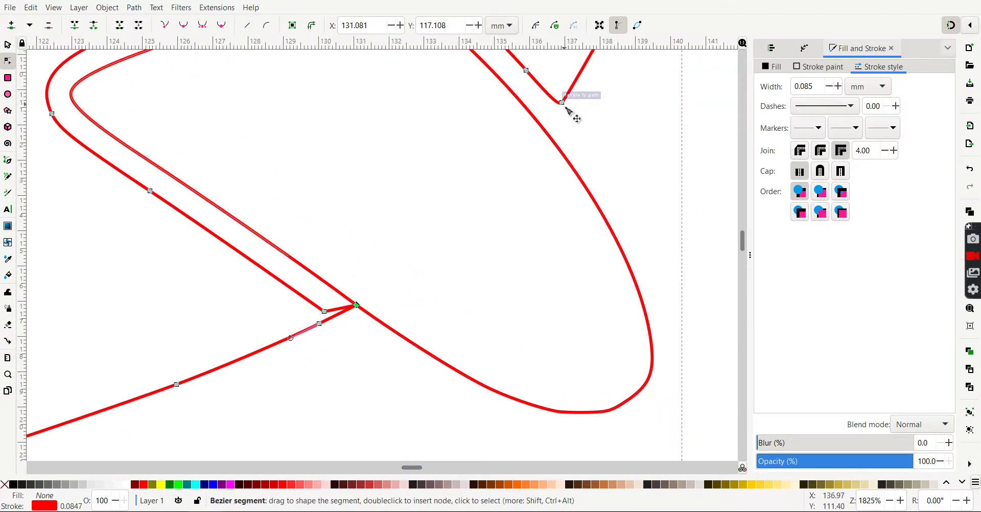
drag(563, 105, 545, 131)
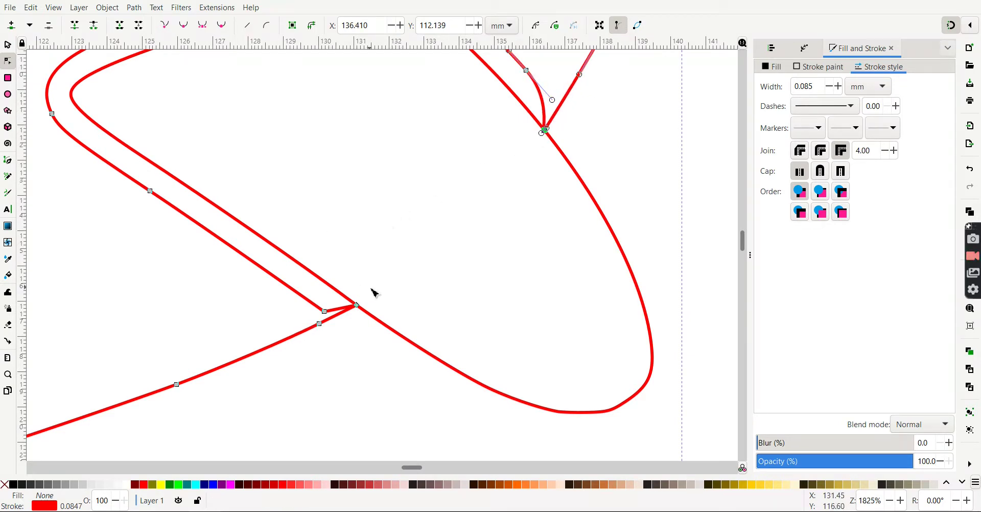
- Break the fuselage path at its two contact nodes with the tailplane and split it into separate paths
click(358, 305)
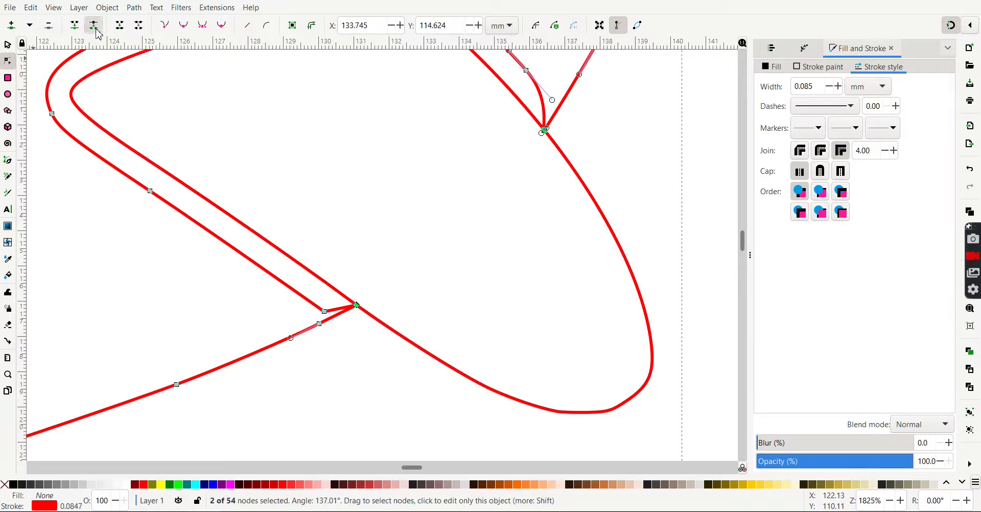
click(8, 46)
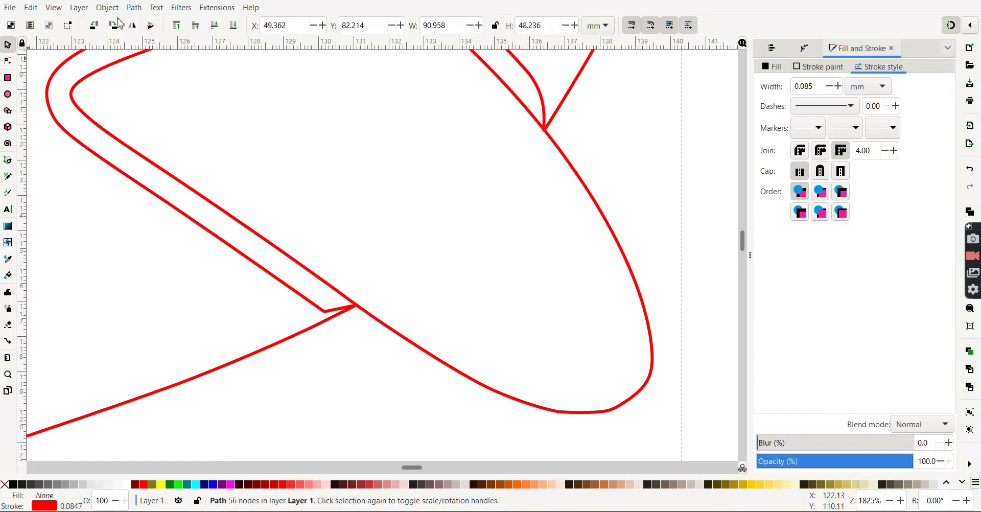
click(134, 8)
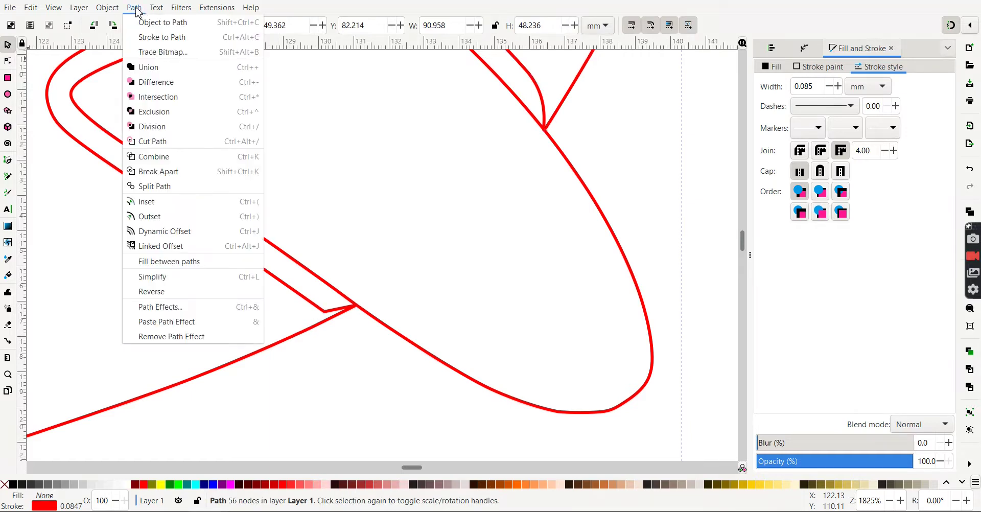
click(159, 172)
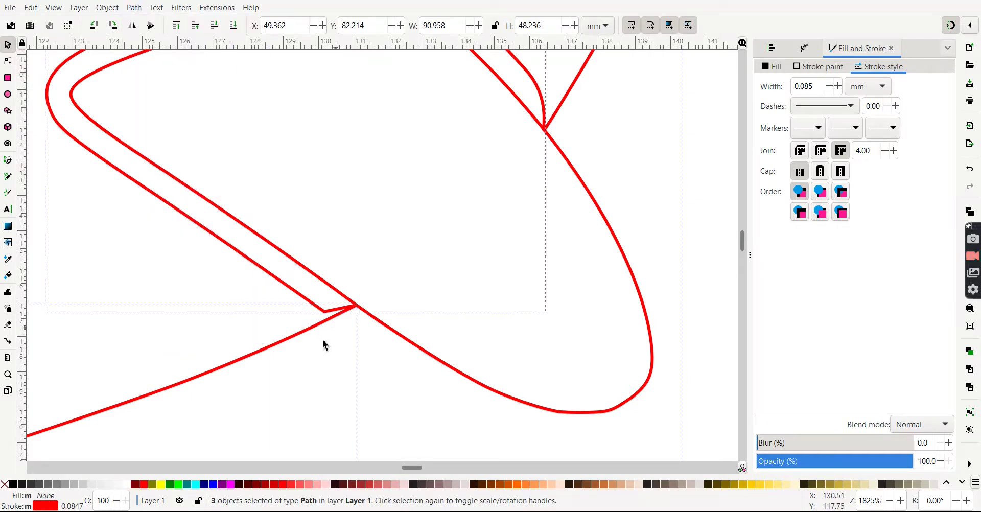
shift+click(254, 356)
key(Delete)
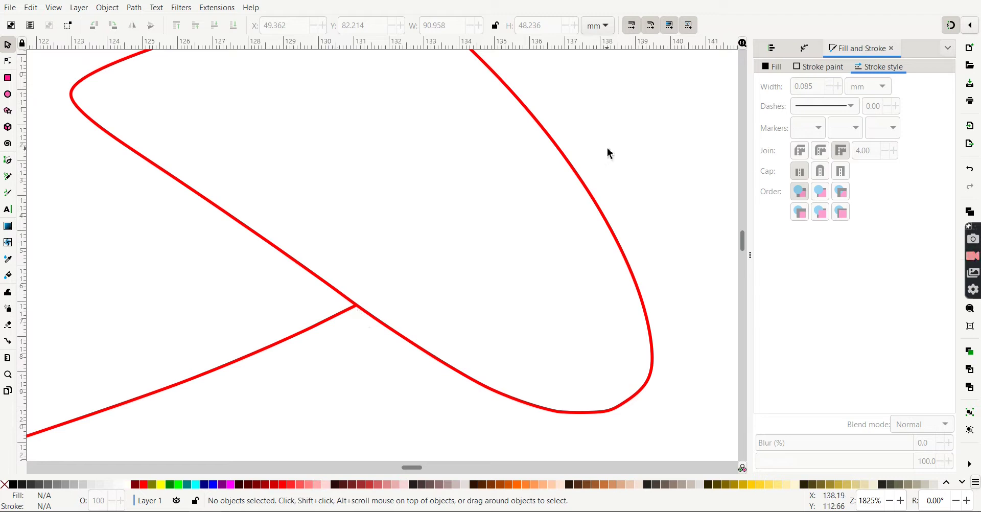
scroll(610, 154, down, 3)
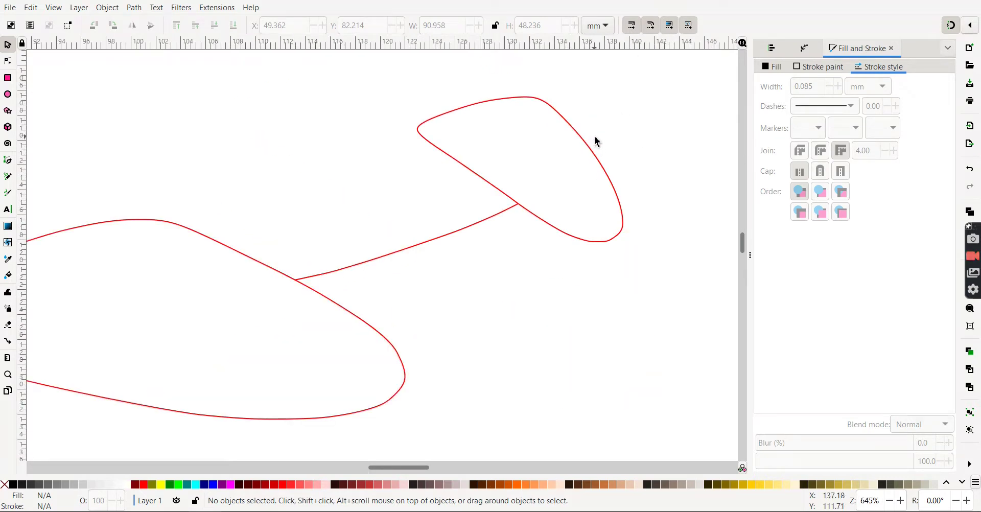
key(ctrl+z)
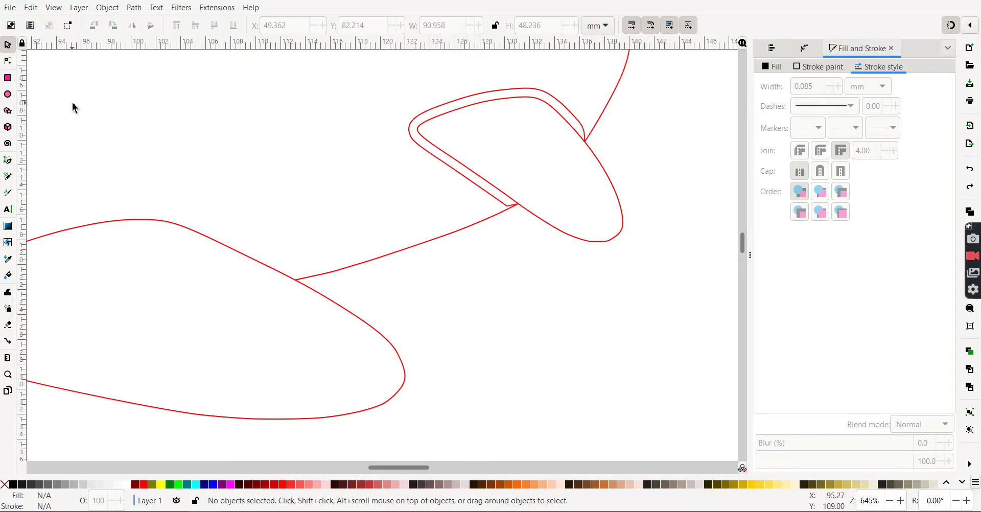
- Delete only the separated fuselage piece that parallels the tailplane's contour
click(8, 60)
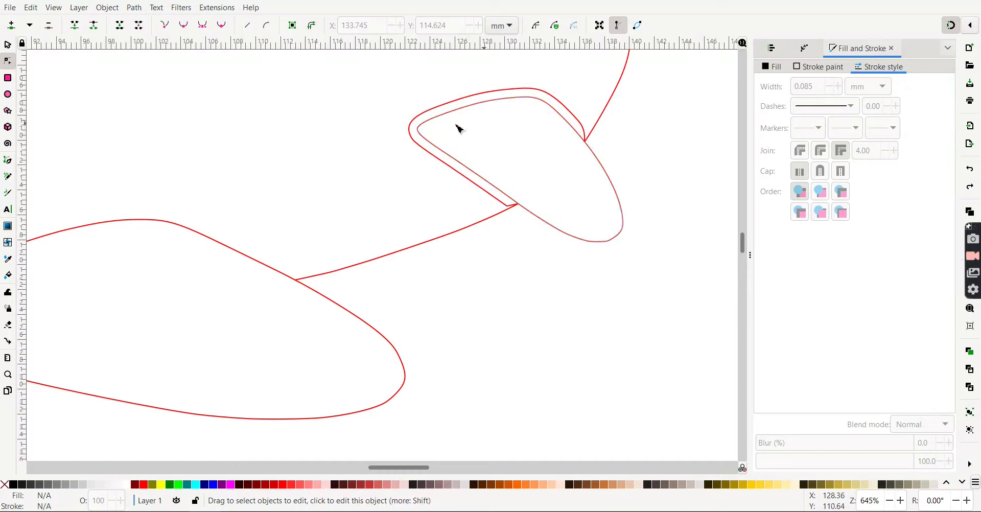
click(8, 46)
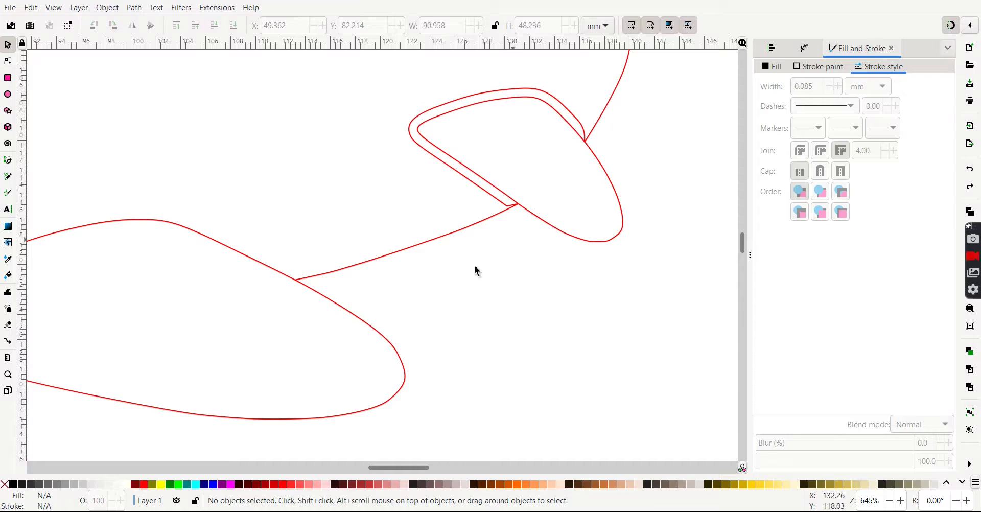
click(420, 150)
key(Delete)
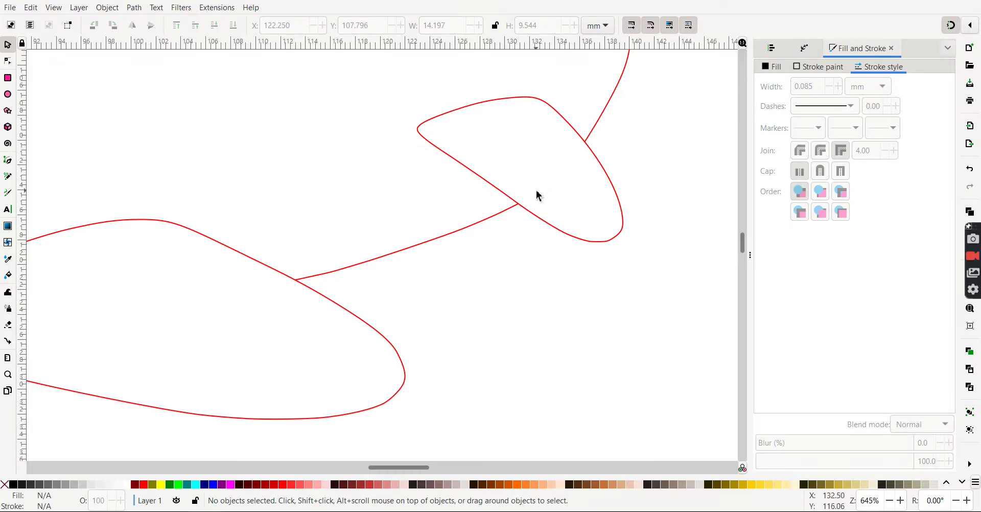
- Move the tailplane away from the fuselage to test that it is a separate path, and undo the move
key(5)
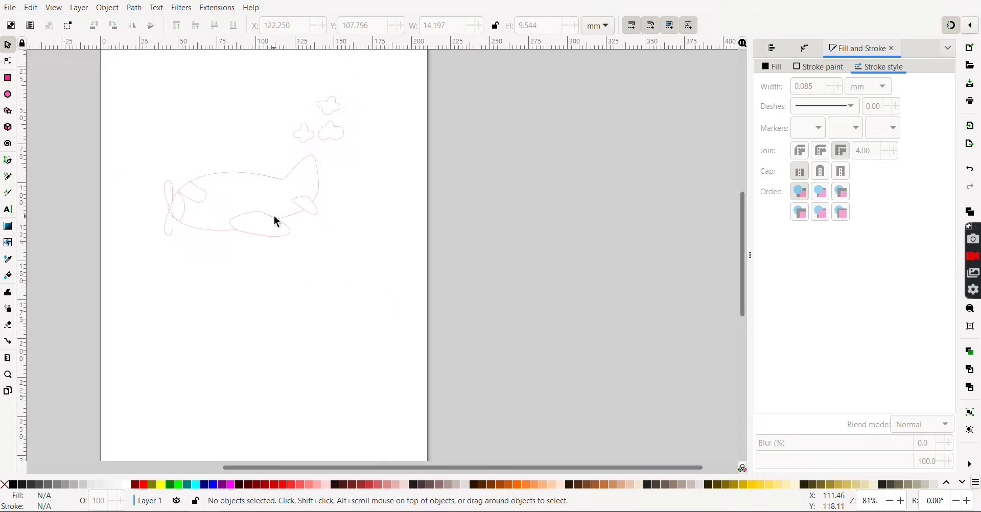
scroll(274, 223, up, 3)
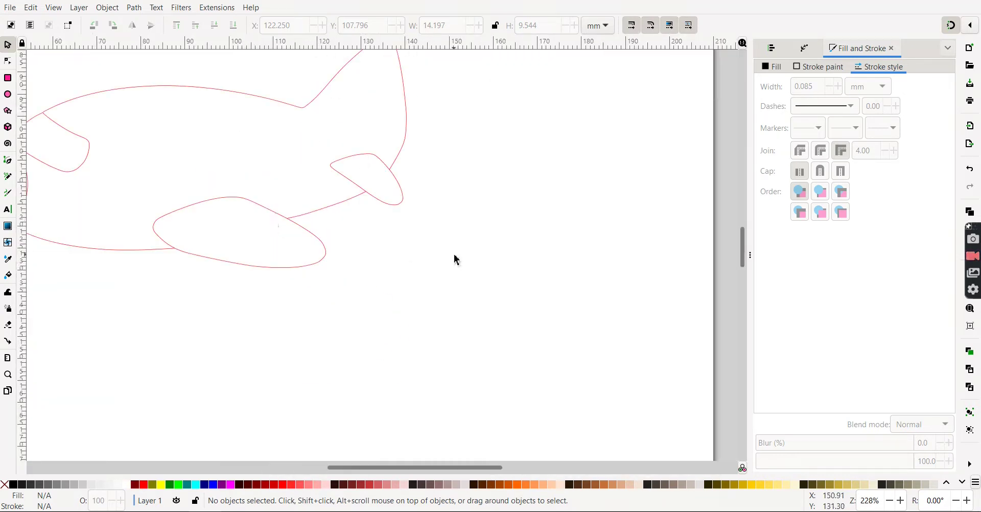
drag(368, 469, 336, 469)
drag(745, 247, 746, 236)
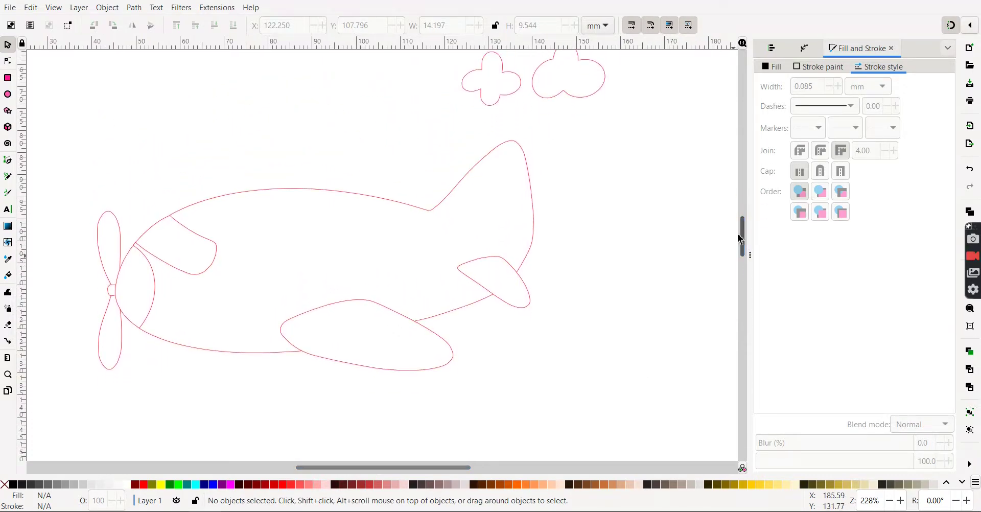
click(527, 294)
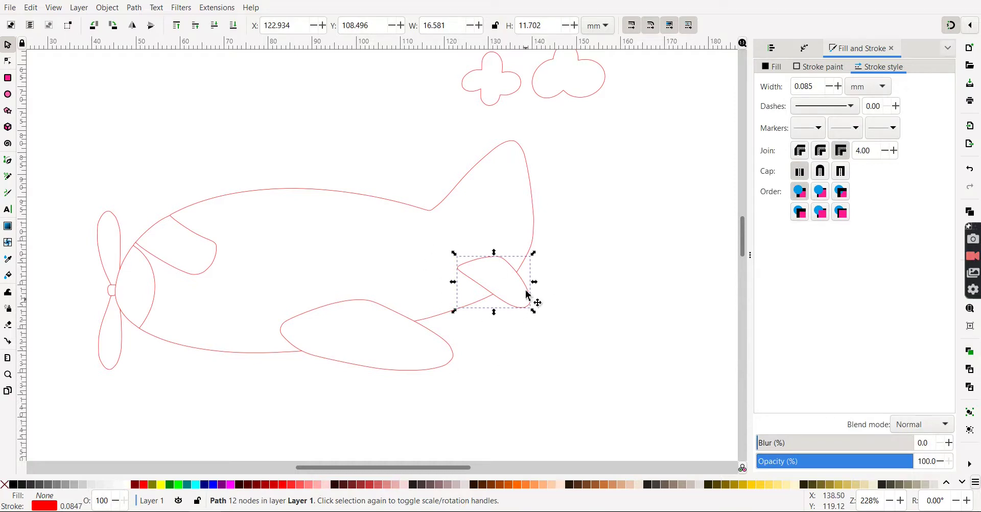
drag(531, 295, 619, 342)
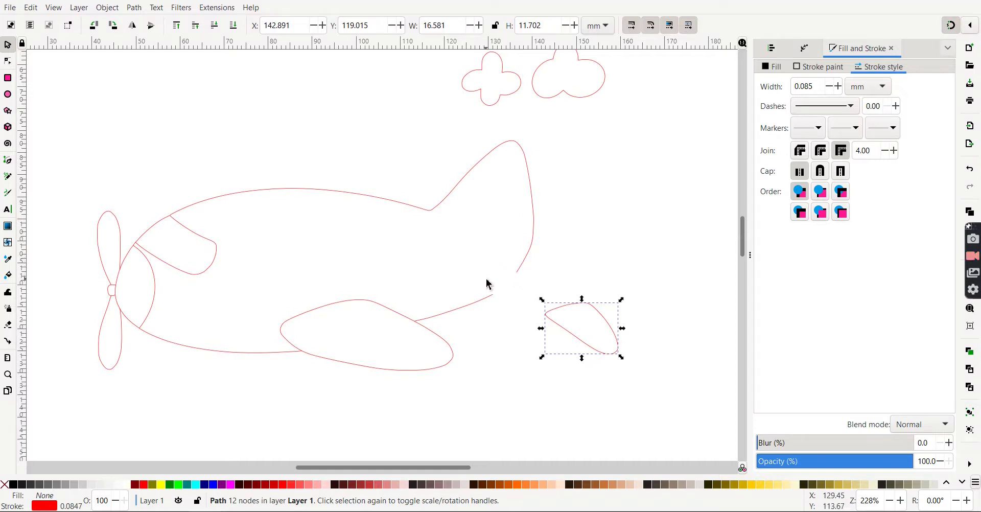
key(ctrl+z)
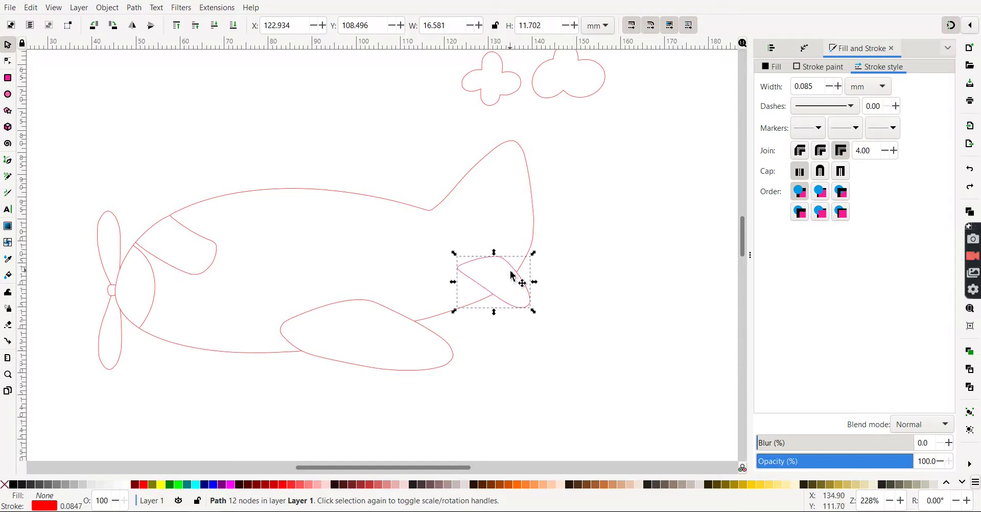
- Test the wing and the short arc above the cockpit window by moving each one away and undoing each move
click(454, 360)
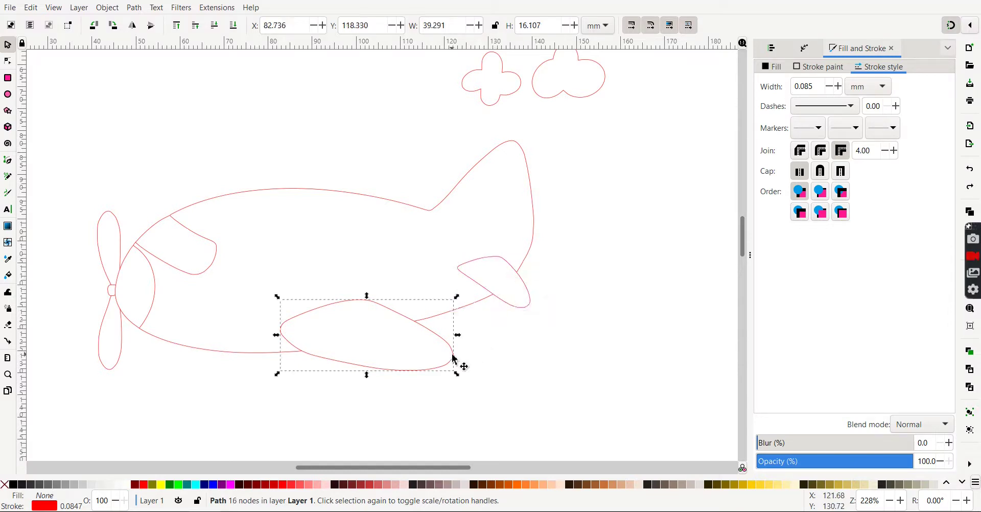
drag(442, 337, 540, 388)
key(ctrl+z)
drag(153, 230, 143, 166)
key(ctrl+z)
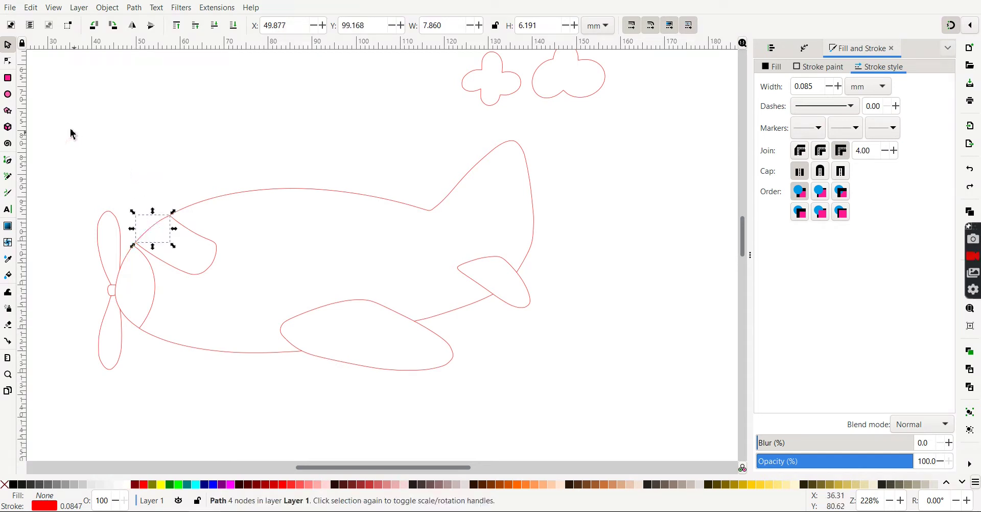
- Try to merge all of the airplane's paths with Union, and undo the operation
drag(91, 139, 594, 450)
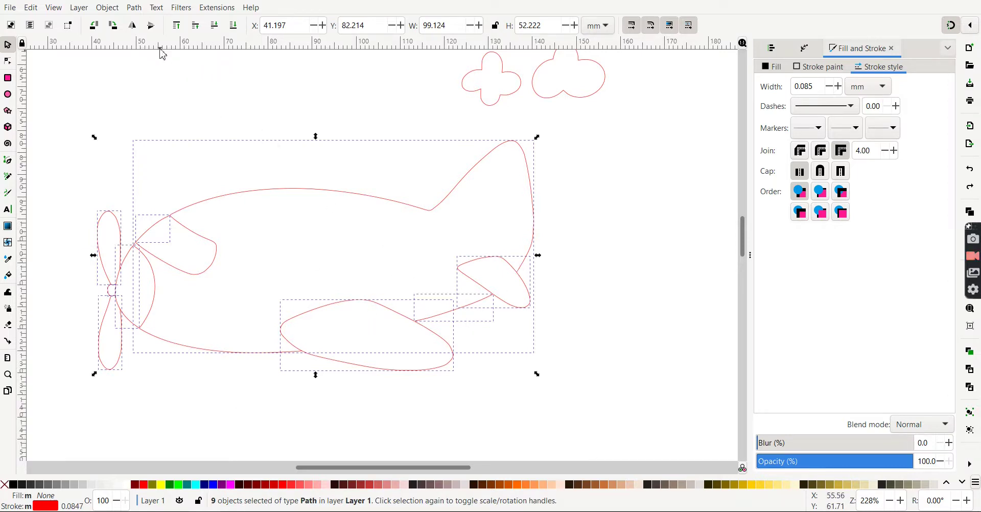
click(137, 8)
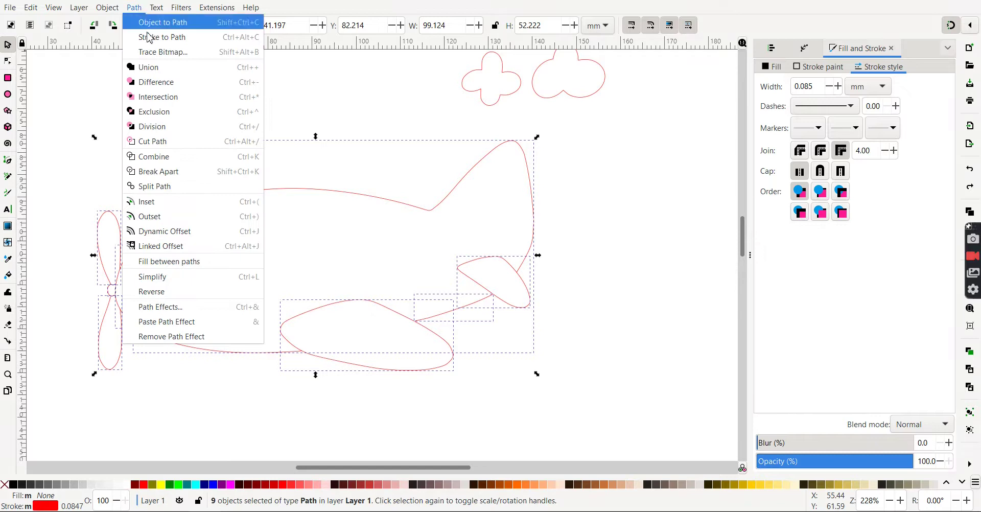
click(152, 69)
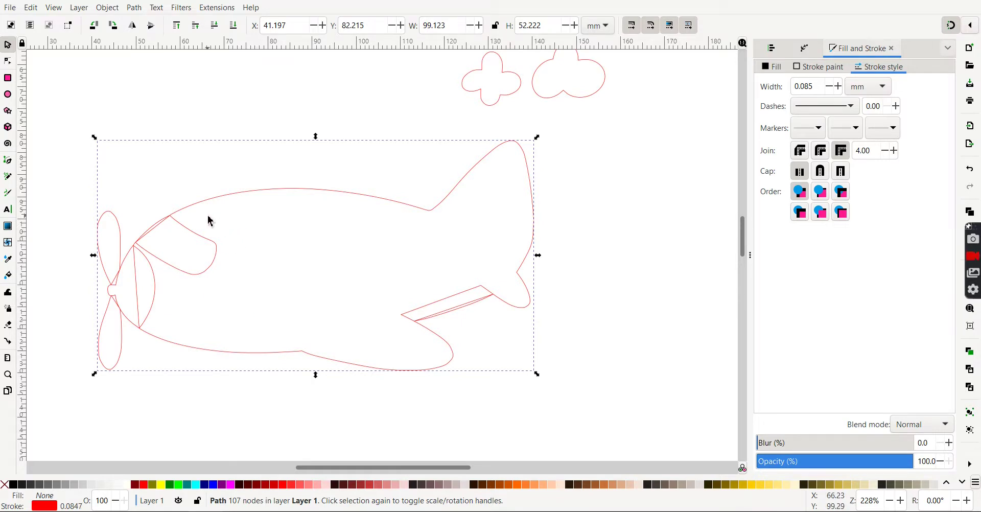
key(ctrl+z)
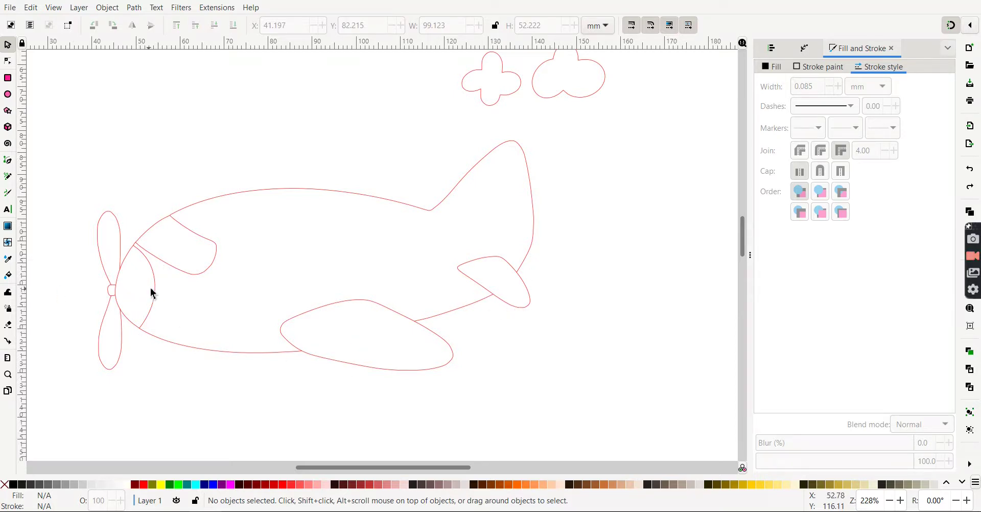
- Move the main fuselage path away from the other parts as a test, undo the move and clear the selection
drag(157, 293, 237, 392)
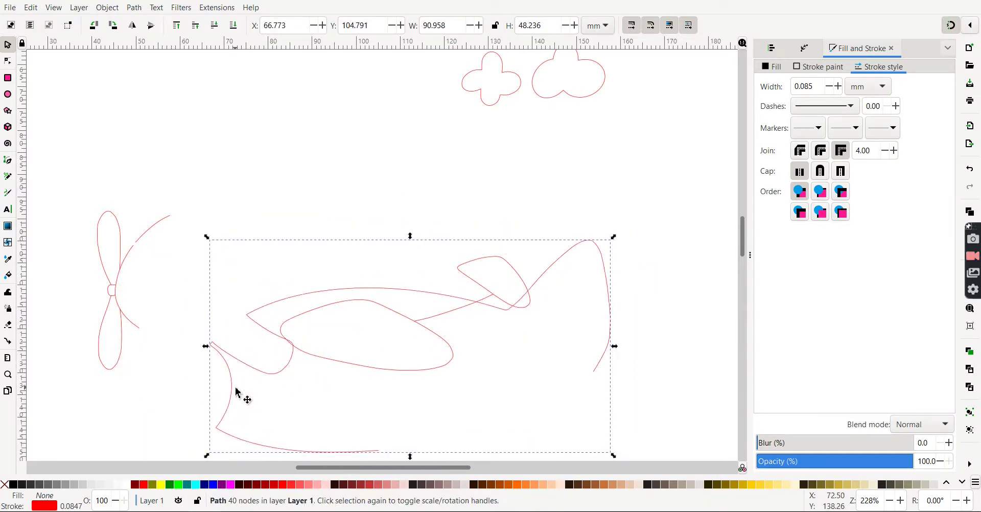
key(ctrl+z)
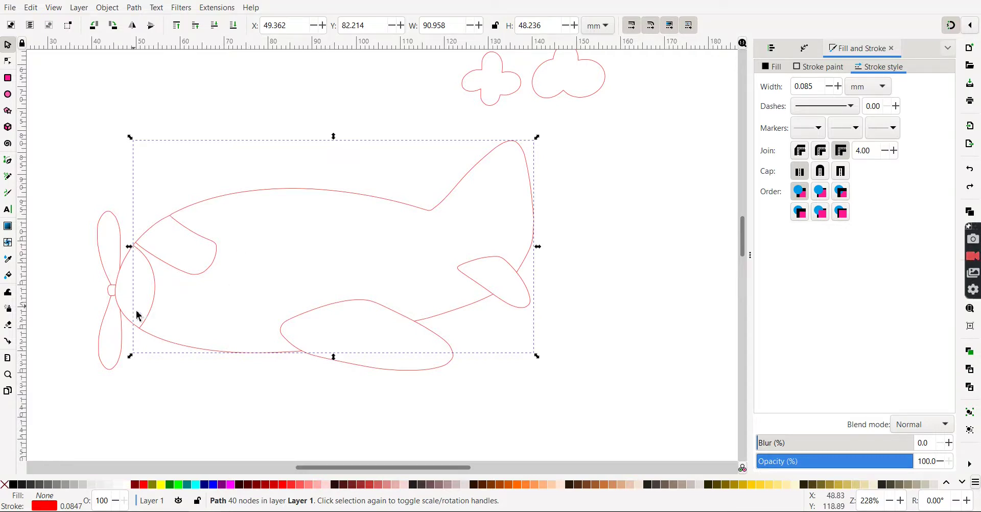
click(219, 424)
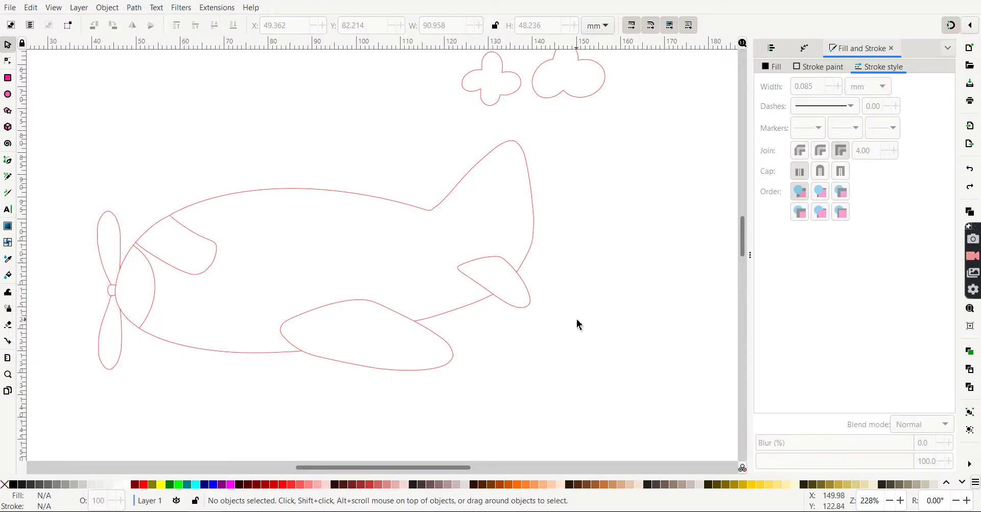